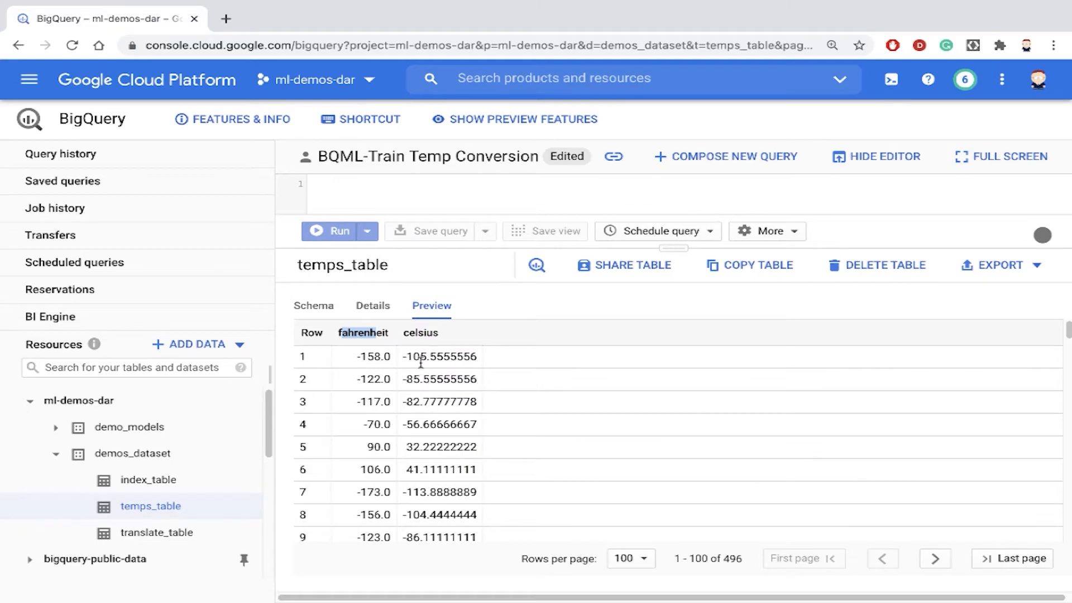
# - Examine the fahrenheit and celsius values in the temps_table preview
pyautogui.moveTo(417, 358); pyautogui.dragTo(442, 374)
pyautogui.scroll(-1, 447, 505)
pyautogui.scroll(-2, 445, 506)
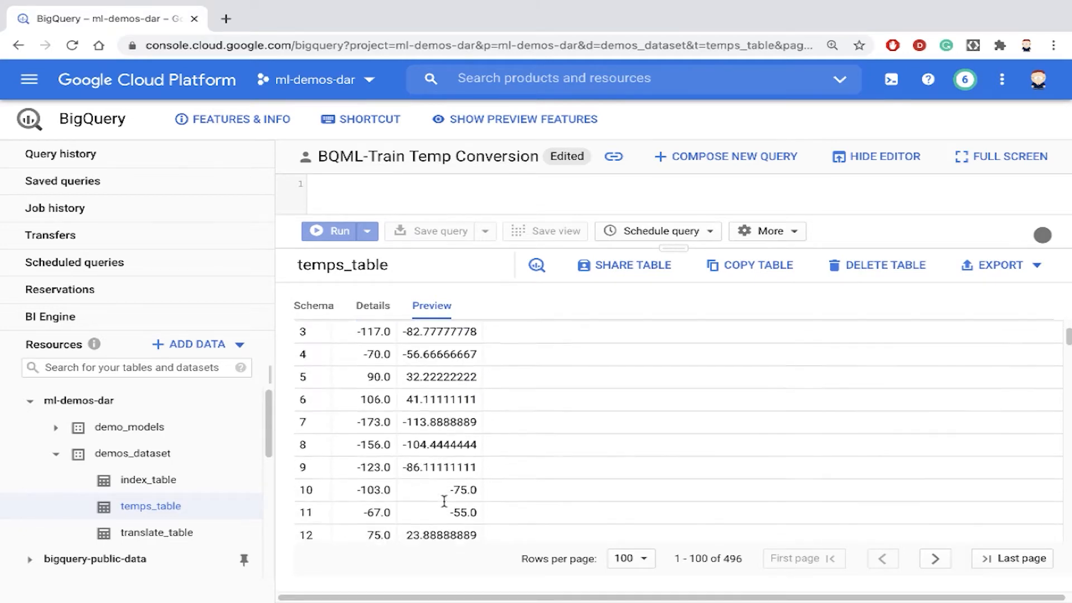
pyautogui.scroll(3, 445, 502)
pyautogui.moveTo(677, 247); pyautogui.dragTo(680, 420)
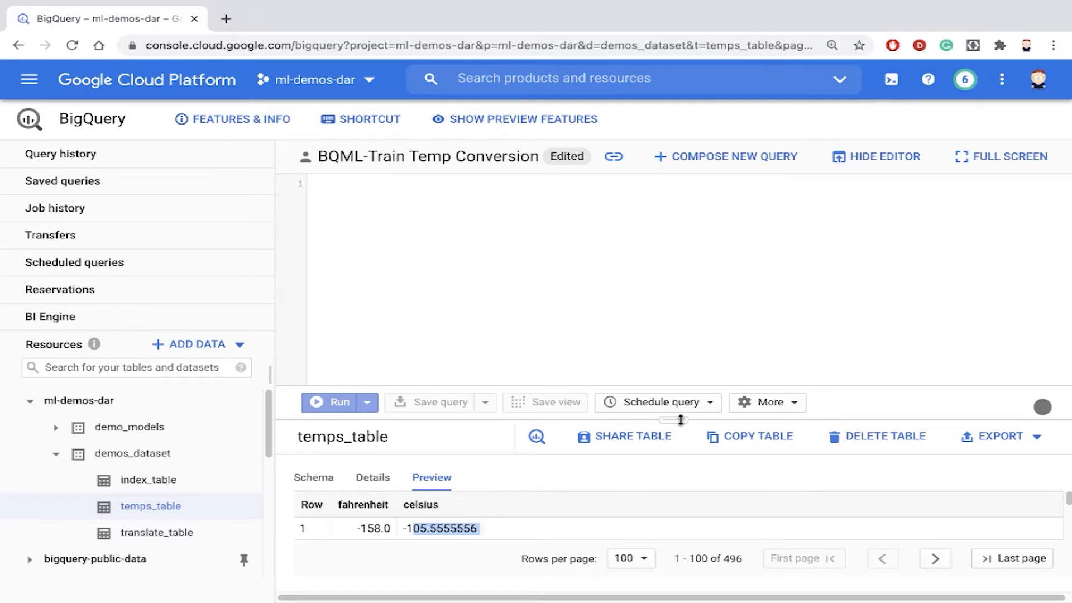
pyautogui.moveTo(681, 420); pyautogui.dragTo(675, 251)
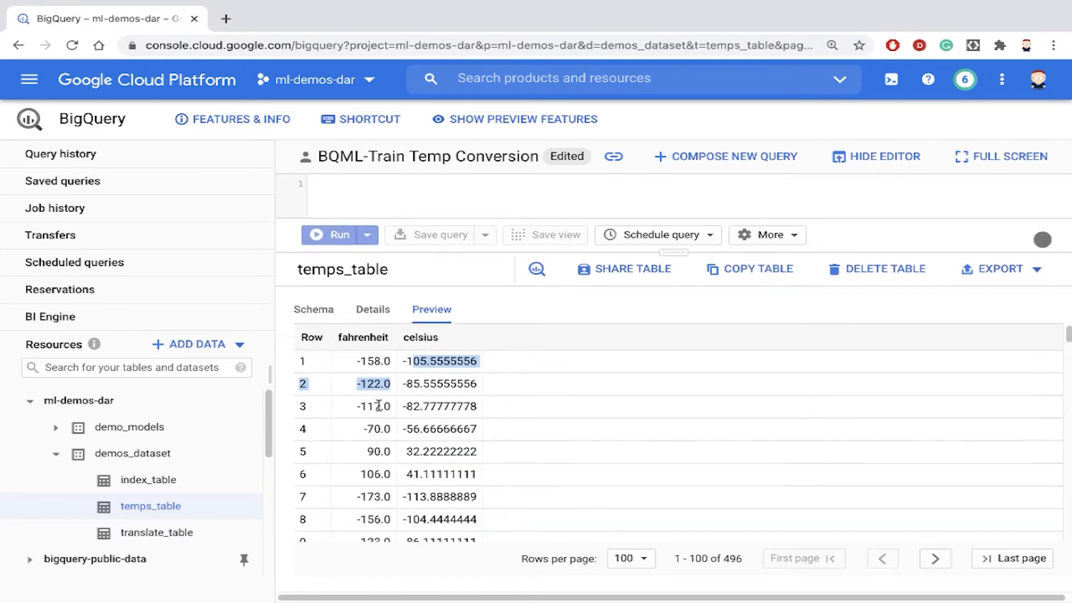
pyautogui.click(438, 422)
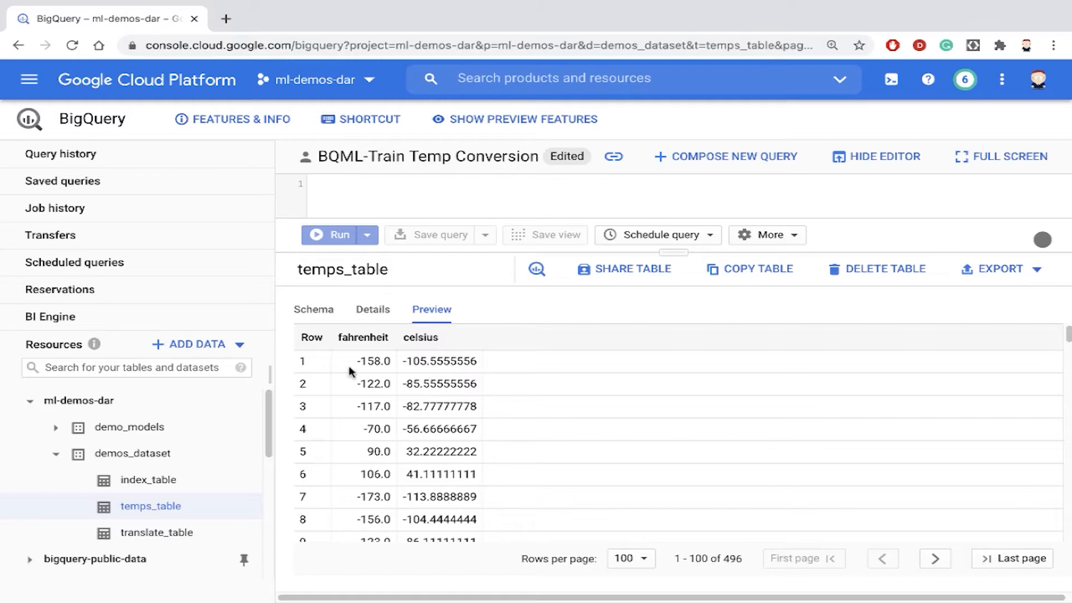
pyautogui.moveTo(362, 357)
pyautogui.mouseDown()
pyautogui.moveTo(373, 403)
pyautogui.moveTo(367, 358)
pyautogui.mouseUp()
# - Copy the CREATE OR REPLACE MODEL statement from bqml-temp-conv.sql in the code editor and paste it into the BigQuery query editor
pyautogui.moveTo(680, 253); pyautogui.dragTo(687, 491)
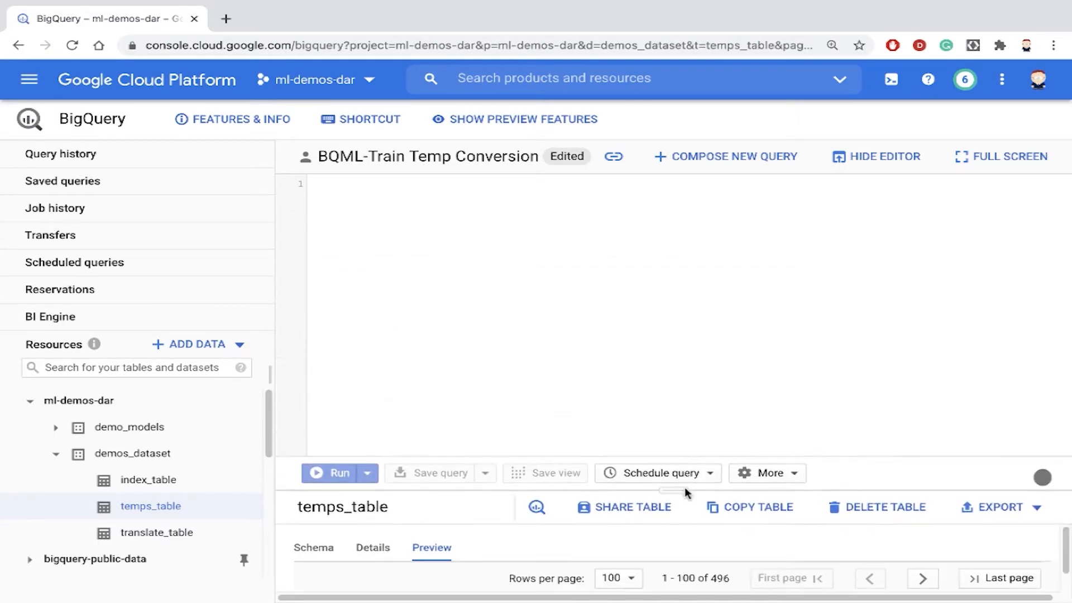
pyautogui.hotkey('ctrl', 'Right')
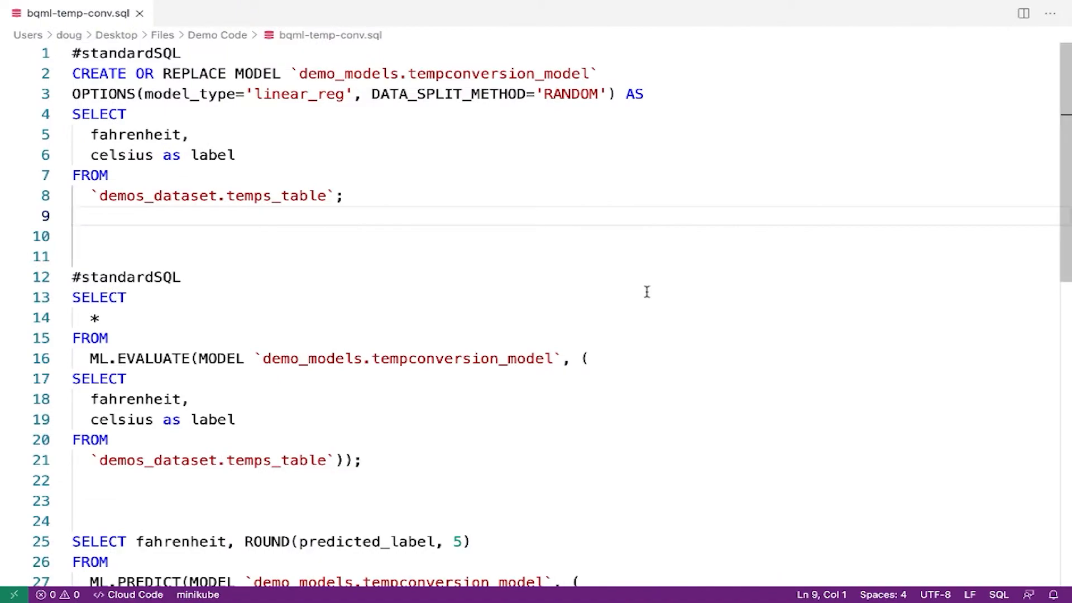
pyautogui.moveTo(359, 202); pyautogui.dragTo(20, 50)
pyautogui.hotkey('ctrl', 'c')
pyautogui.hotkey('ctrl', 'Left')
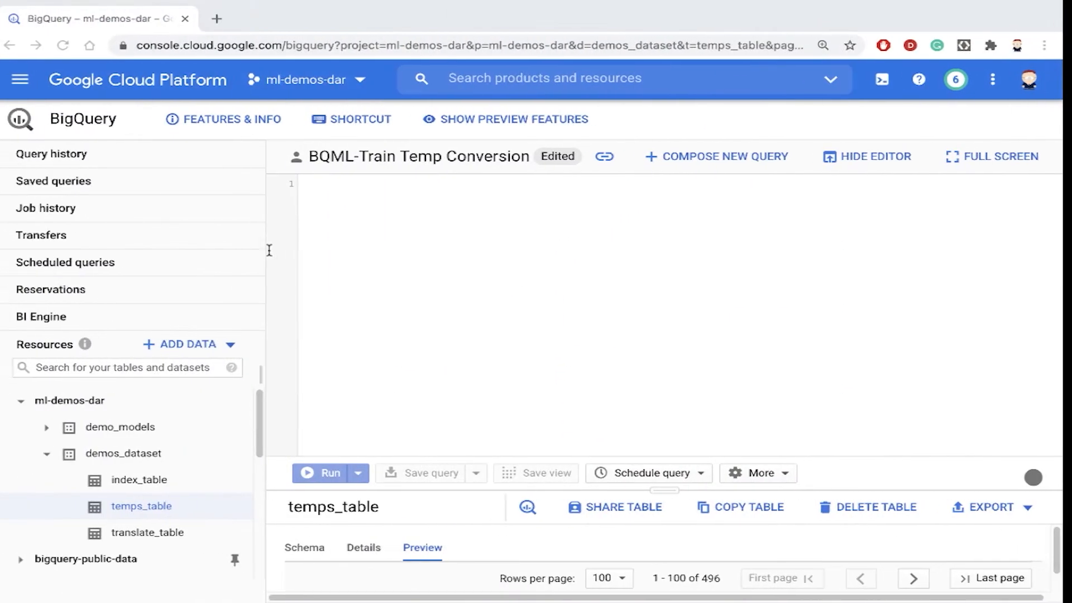
pyautogui.hotkey('ctrl', 'v')
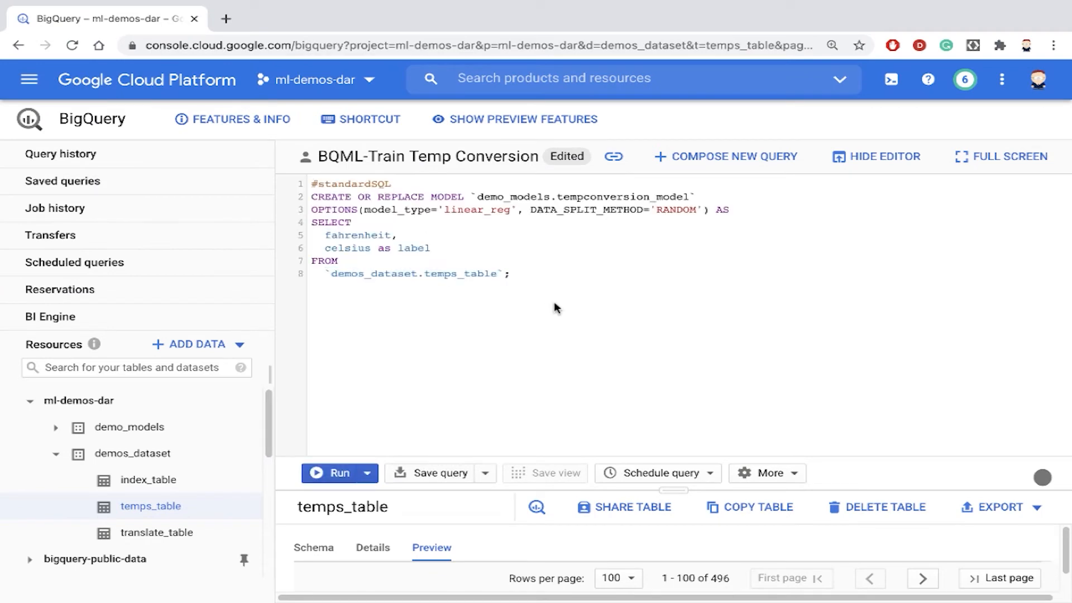
# - Review the query's model name demo_models.tempconversion_model and its linear_reg and RANDOM split options
pyautogui.hotkey('ctrl', '+')
pyautogui.hotkey('ctrl', '+')
pyautogui.hotkey('ctrl', '+')
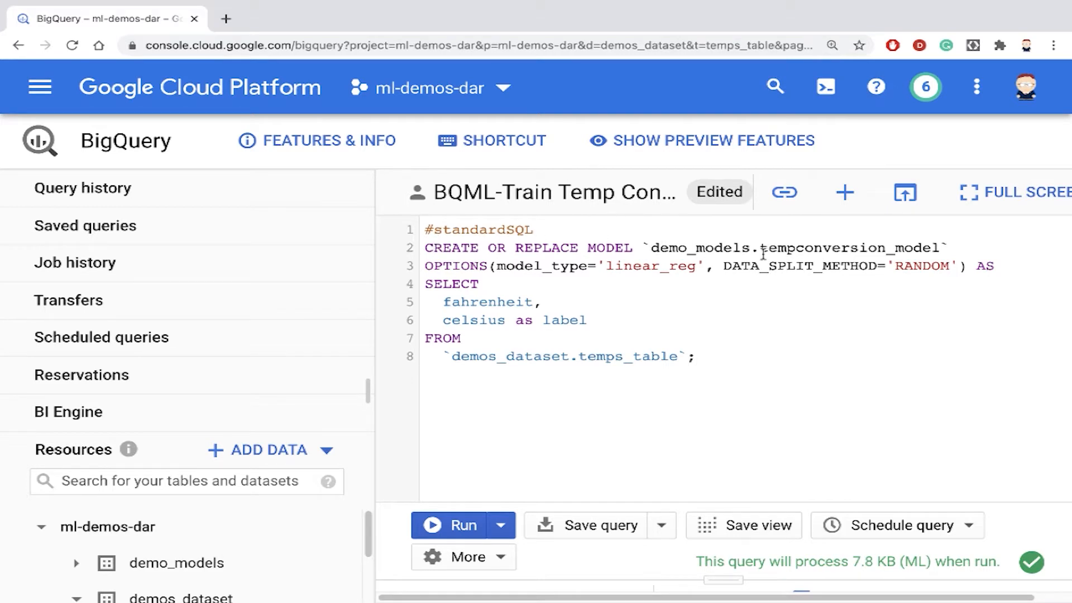
pyautogui.moveTo(760, 247); pyautogui.dragTo(944, 250)
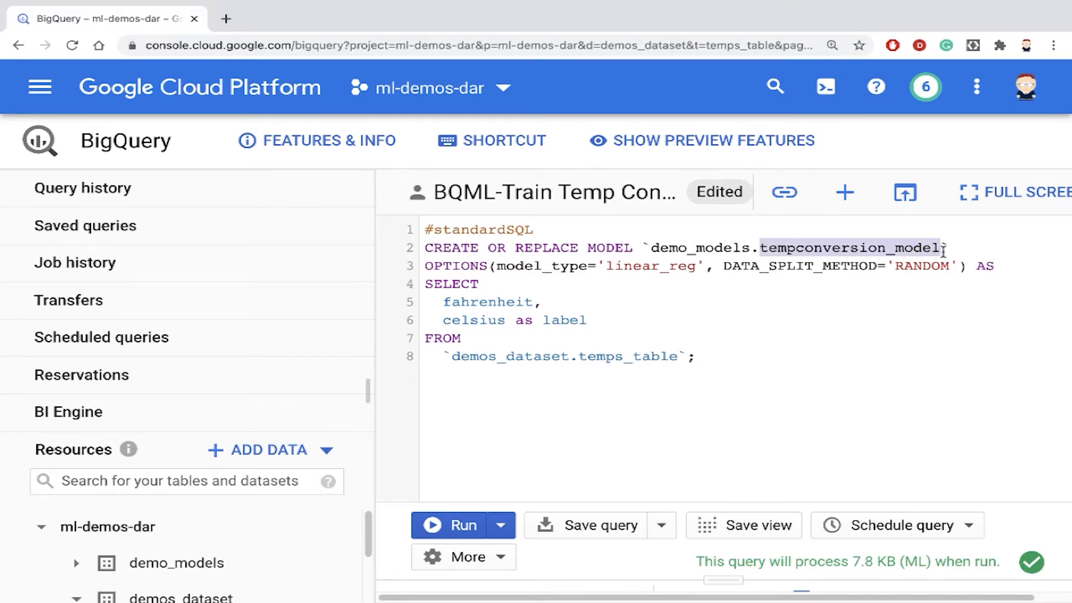
pyautogui.doubleClick(678, 248)
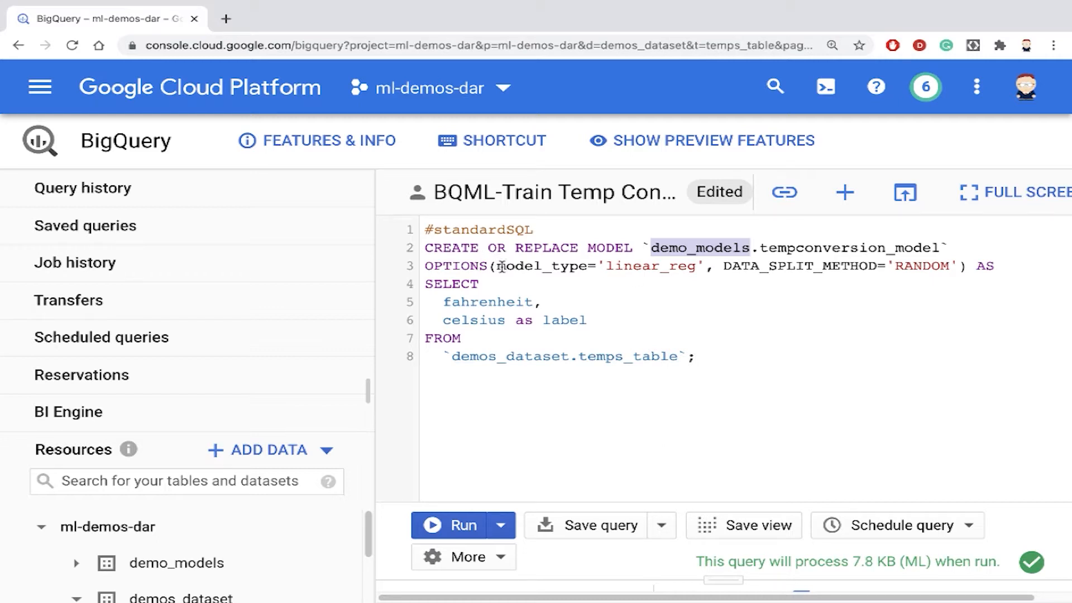
pyautogui.moveTo(497, 266); pyautogui.dragTo(702, 266)
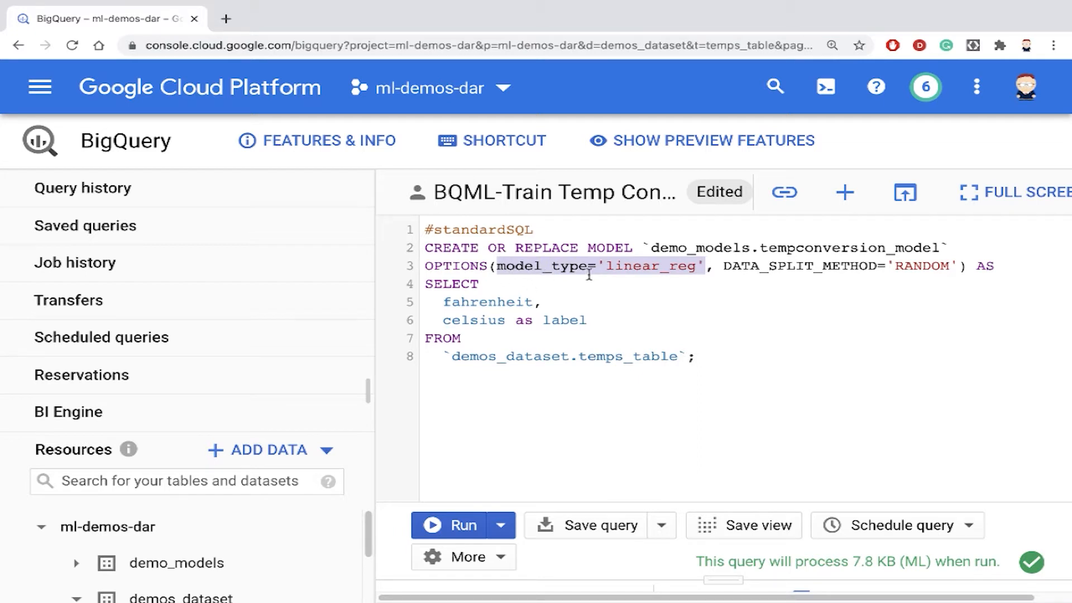
pyautogui.click(665, 271)
pyautogui.moveTo(606, 266); pyautogui.dragTo(699, 264)
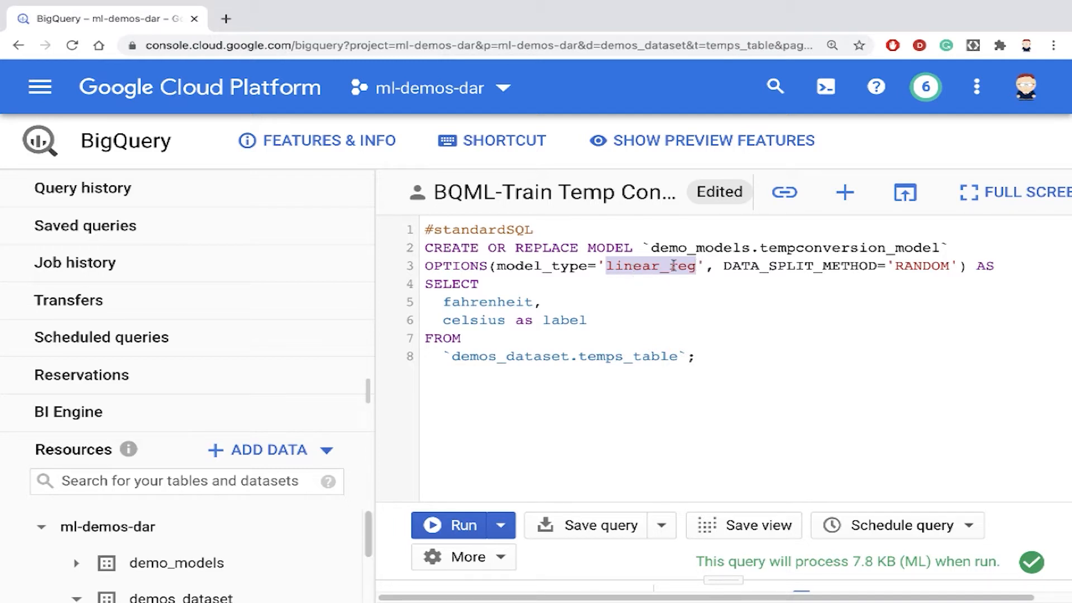
pyautogui.moveTo(723, 265); pyautogui.dragTo(962, 268)
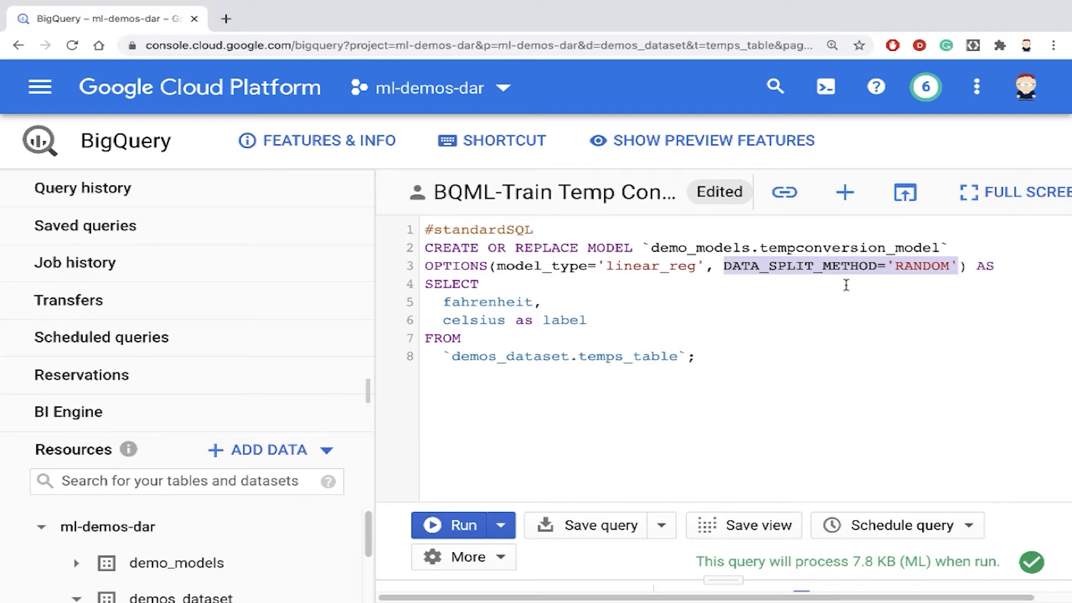
# - Review the query's selected fahrenheit and celsius as label columns and the demos_dataset.temps_table source
pyautogui.click(508, 321)
pyautogui.moveTo(424, 286); pyautogui.dragTo(713, 355)
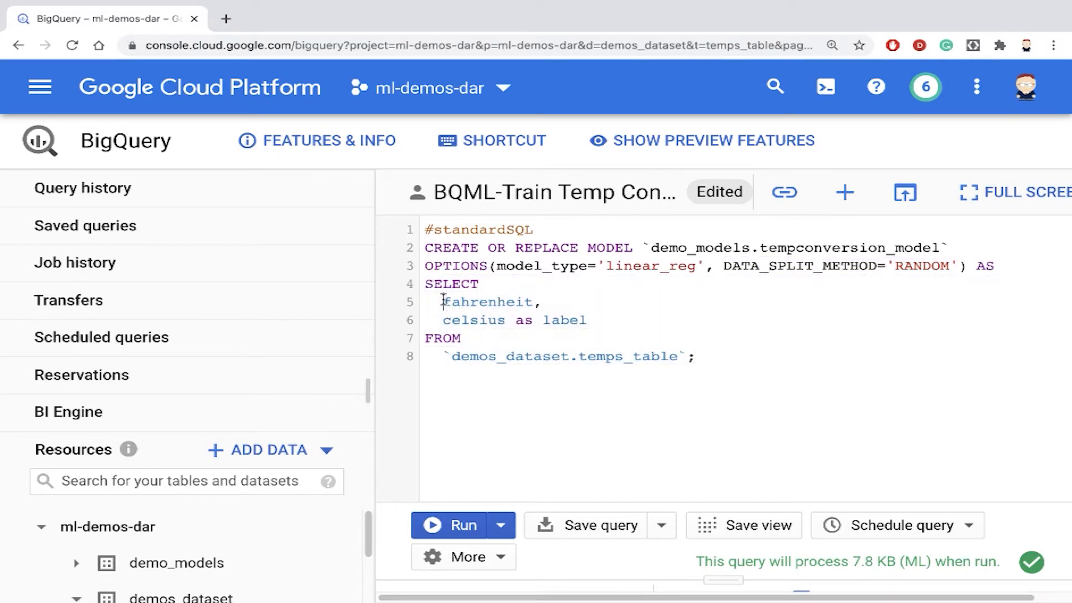
pyautogui.moveTo(444, 302); pyautogui.dragTo(672, 356)
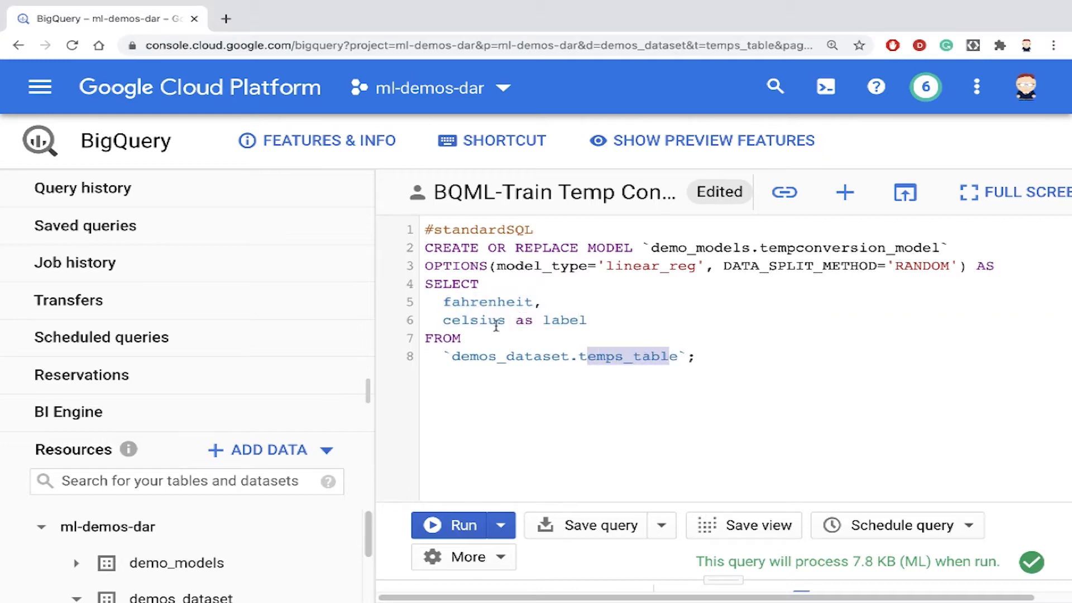
pyautogui.moveTo(443, 320); pyautogui.dragTo(582, 320)
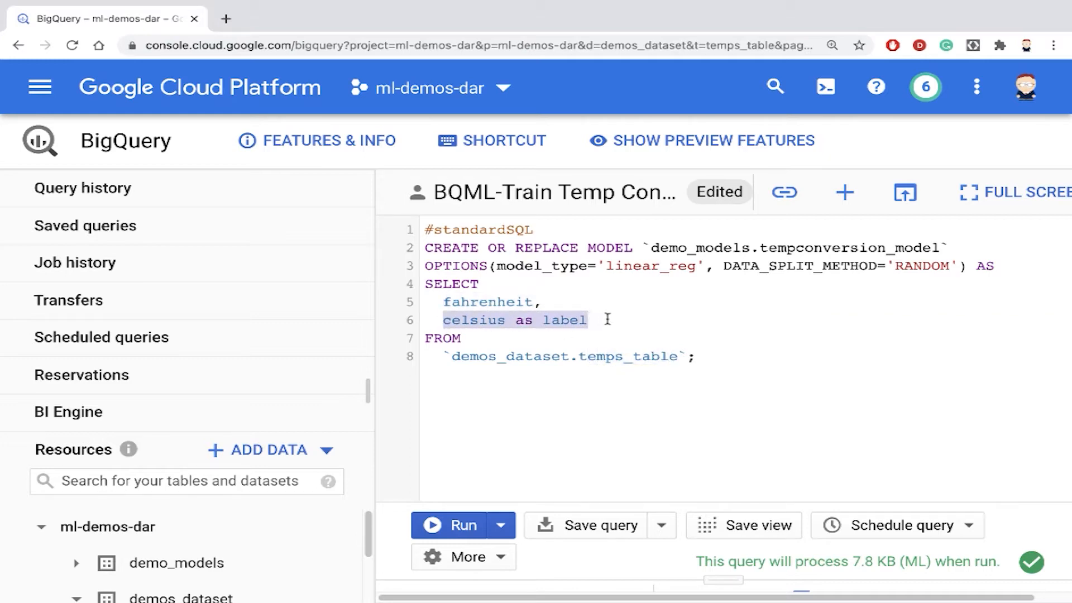
pyautogui.doubleClick(561, 322)
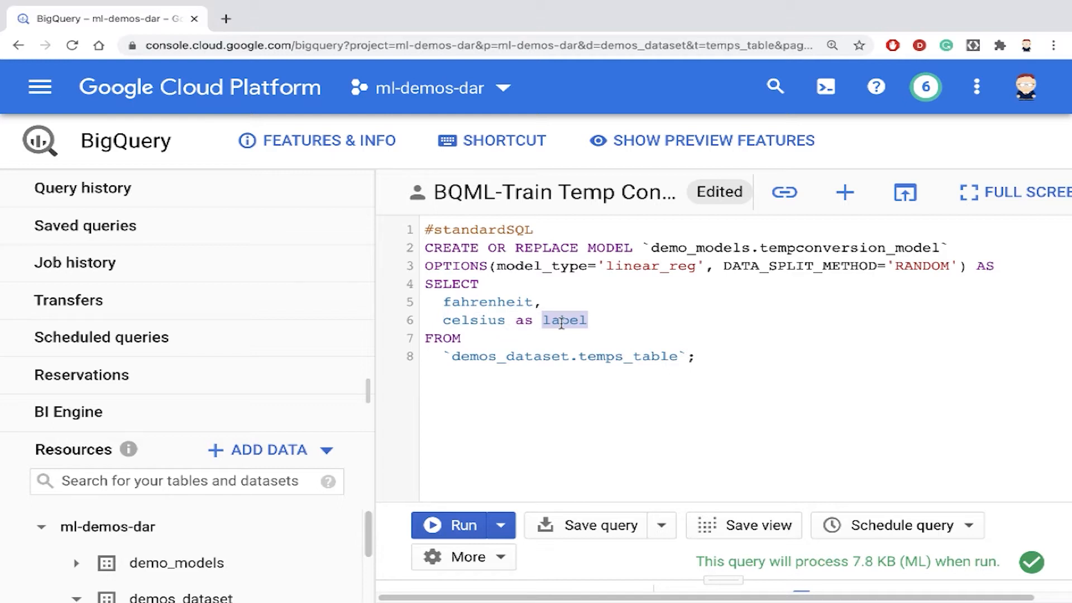
pyautogui.doubleClick(469, 302)
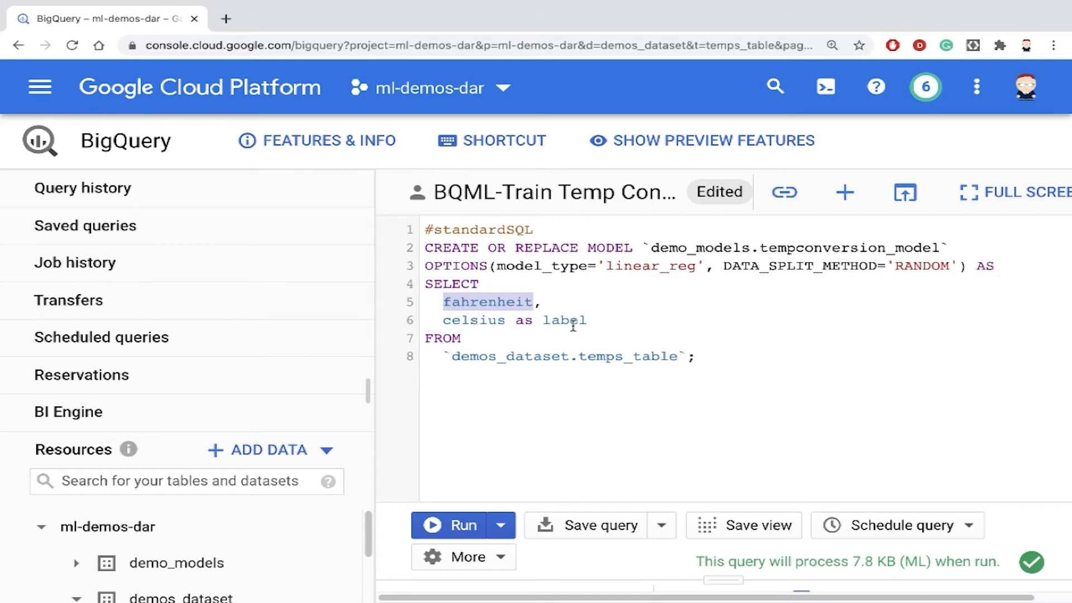
pyautogui.click(532, 322)
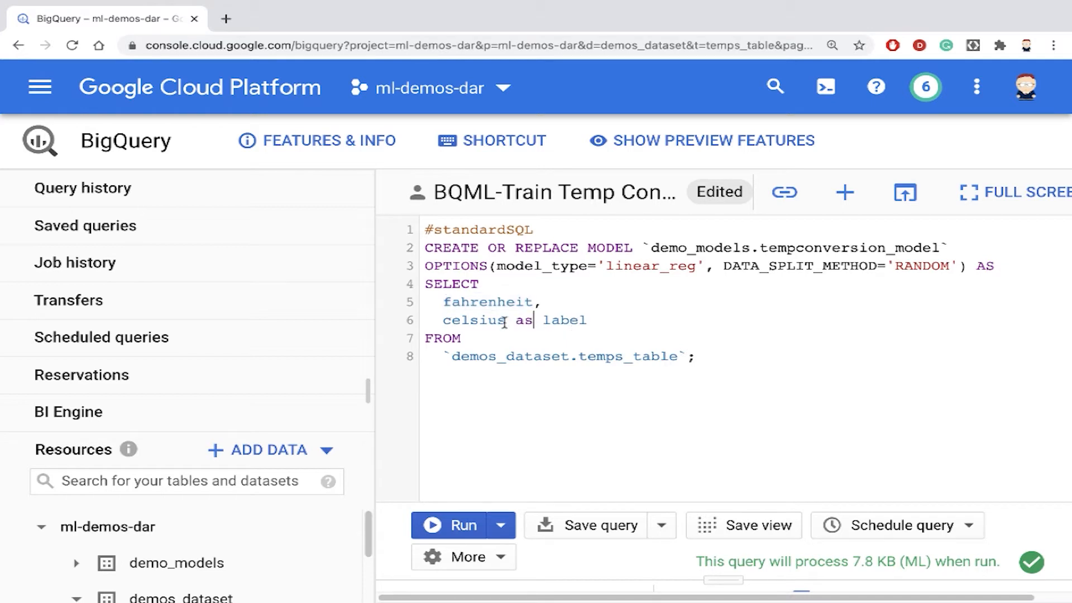
pyautogui.moveTo(442, 302); pyautogui.dragTo(600, 318)
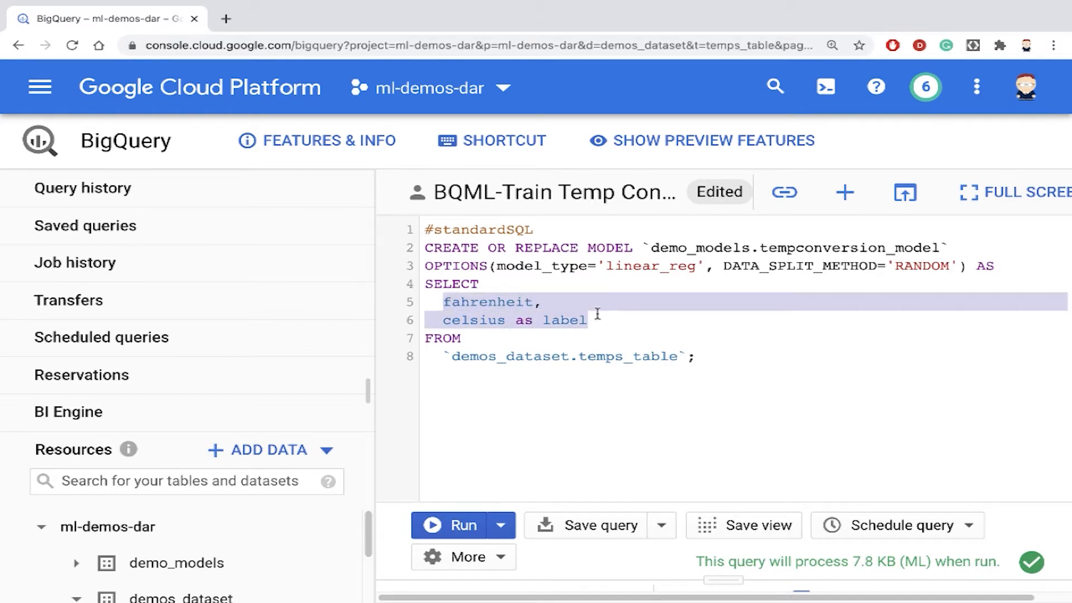
pyautogui.click(474, 303)
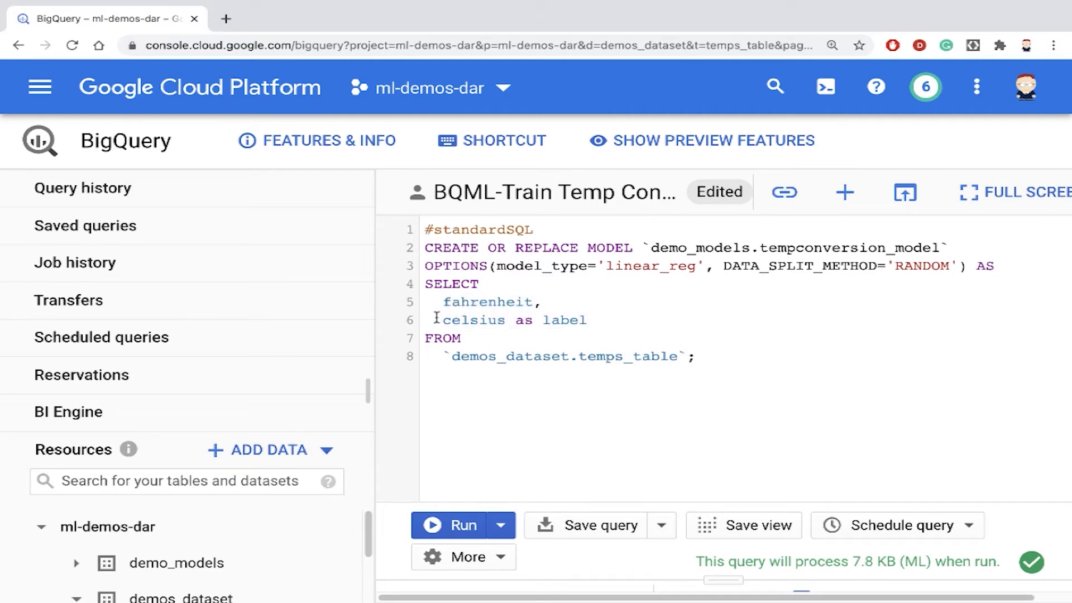
pyautogui.moveTo(435, 320); pyautogui.dragTo(605, 322)
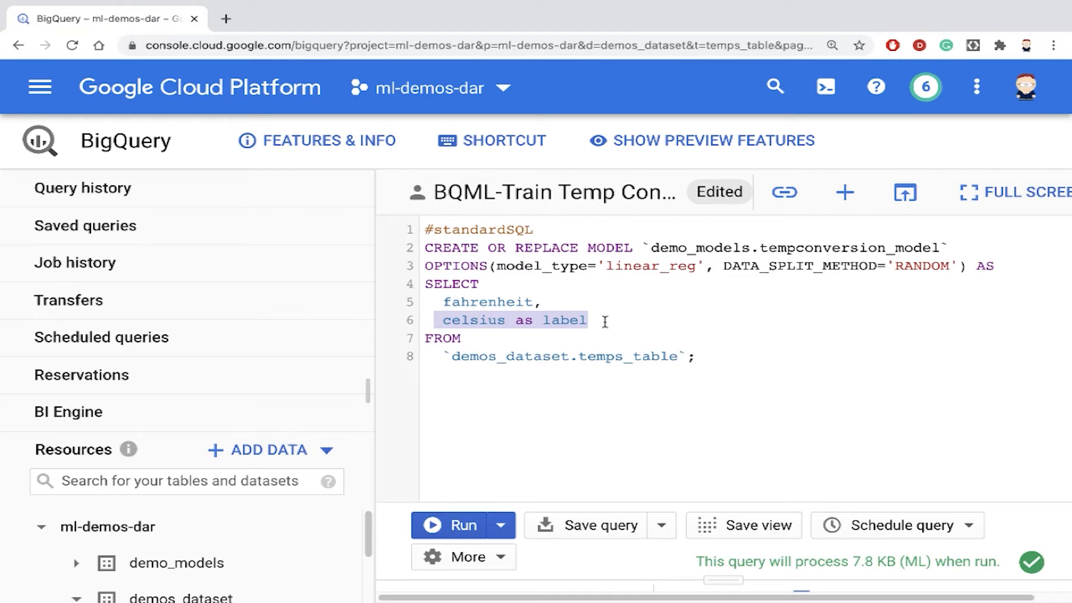
pyautogui.doubleClick(479, 316)
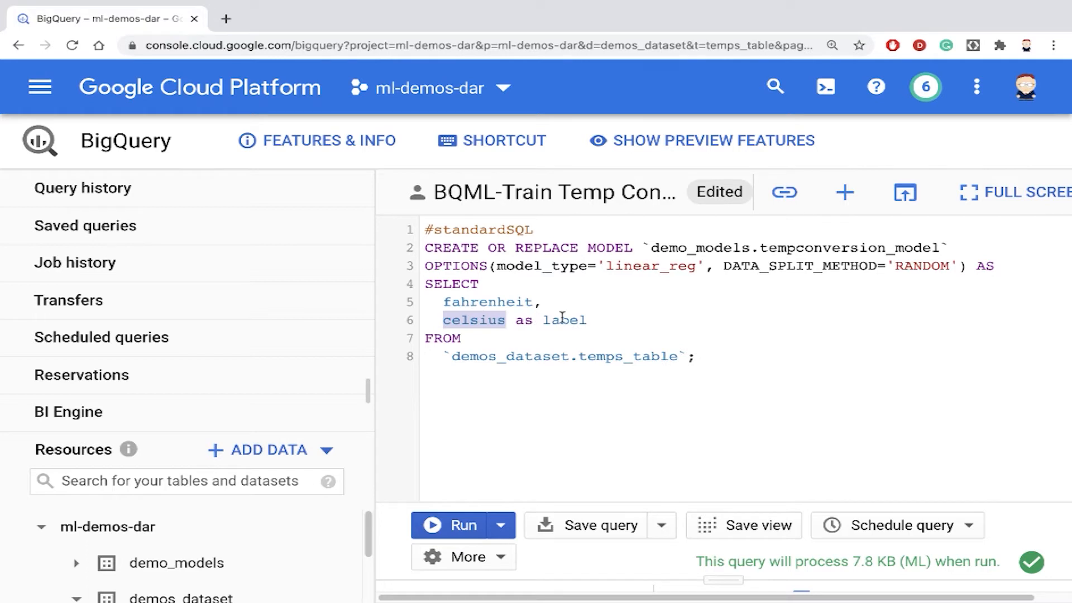
pyautogui.doubleClick(478, 303)
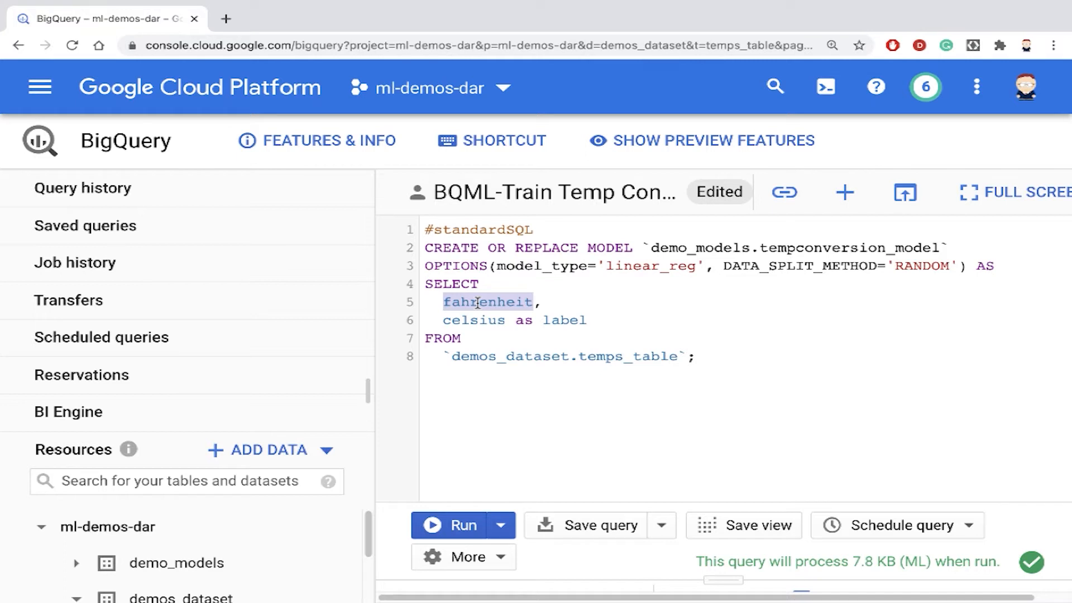
pyautogui.click(477, 303)
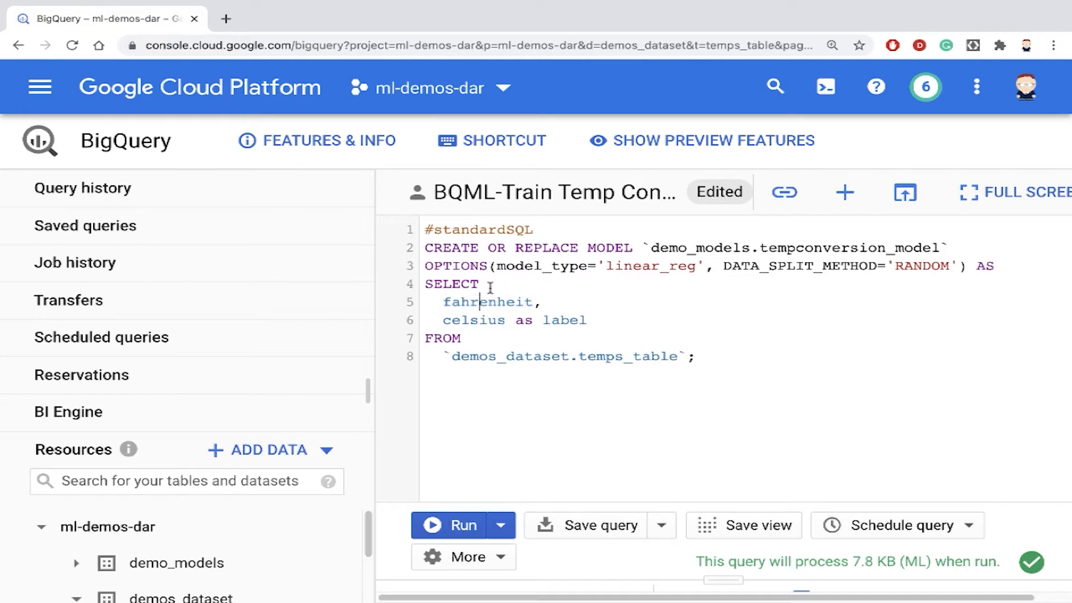
pyautogui.moveTo(434, 247); pyautogui.dragTo(716, 362)
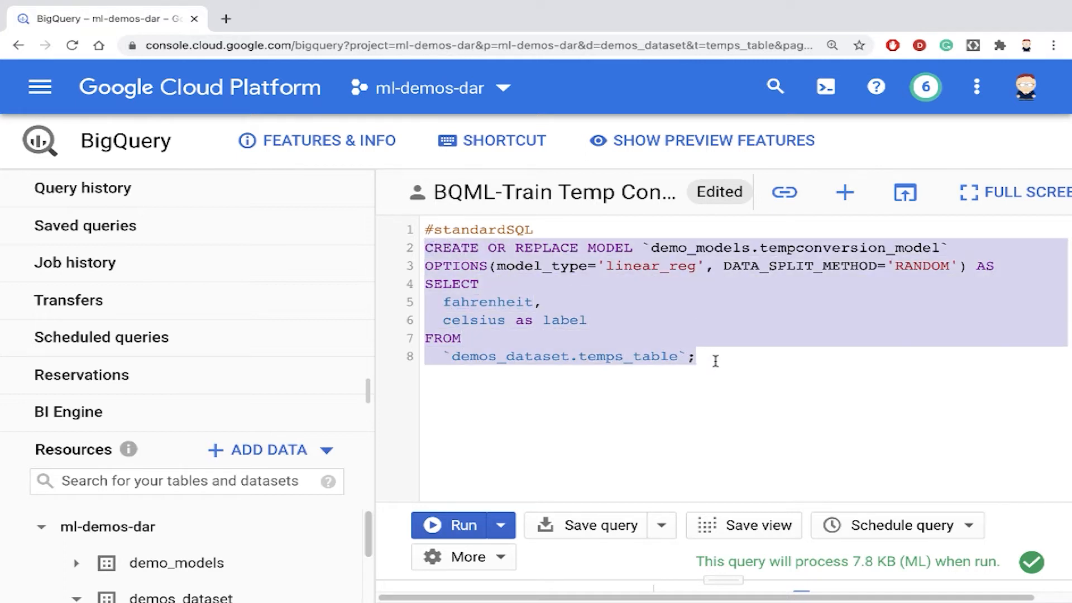
# - Run the query to train the tempconversion_model and expand demo_models to show the new model
pyautogui.click(555, 305)
pyautogui.click(477, 527)
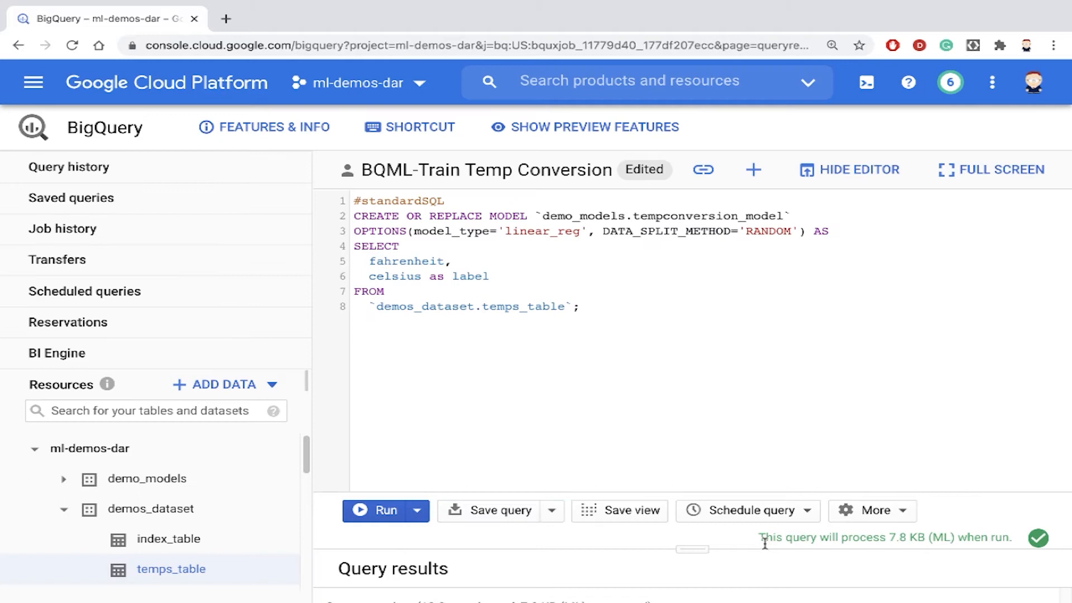
pyautogui.moveTo(765, 538); pyautogui.dragTo(900, 542)
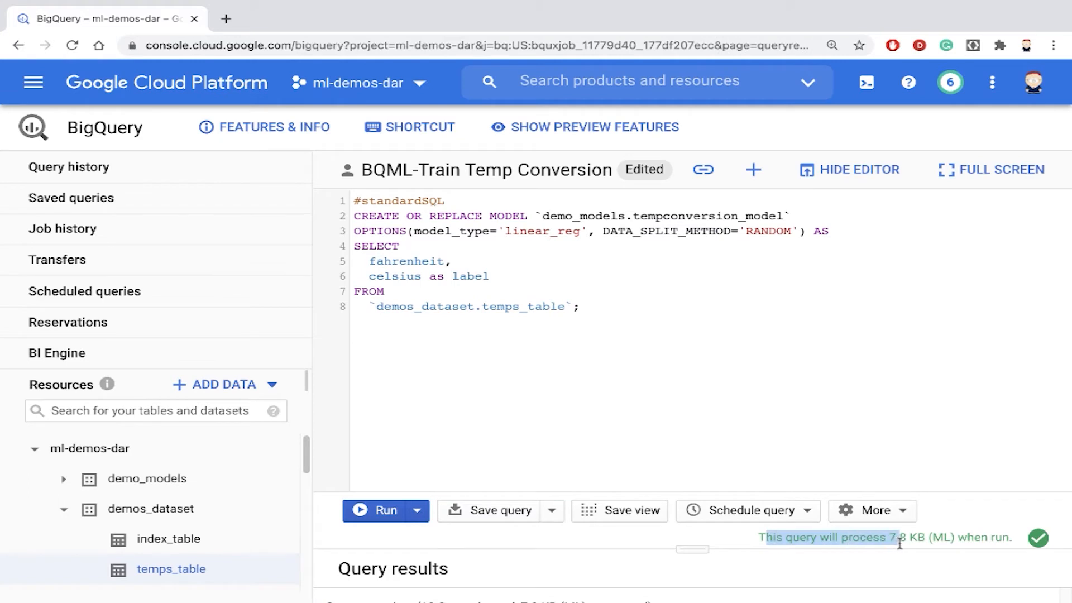
pyautogui.click(63, 480)
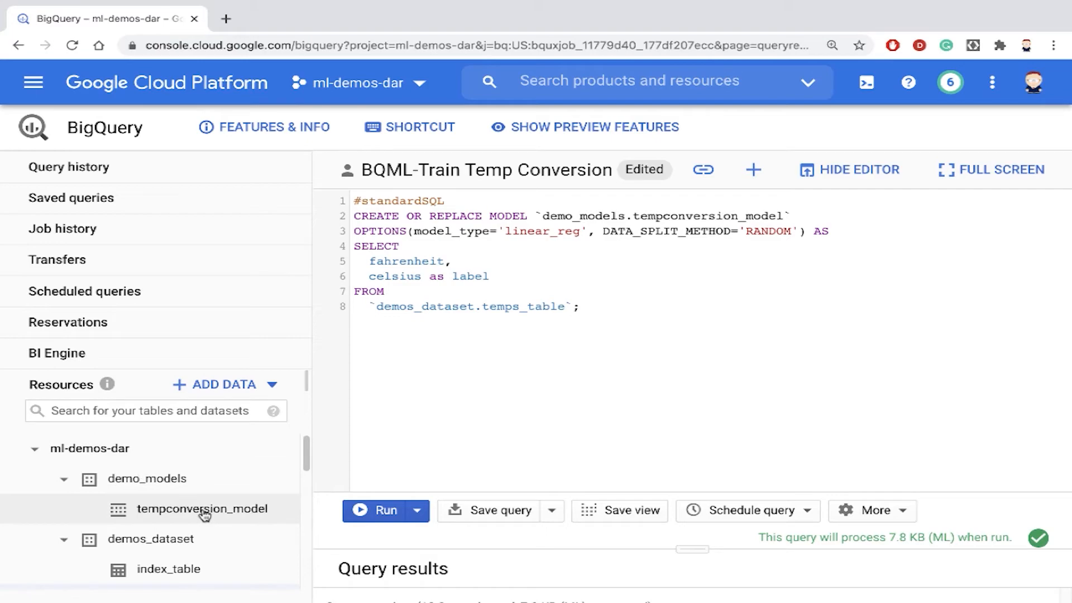
pyautogui.click(561, 402)
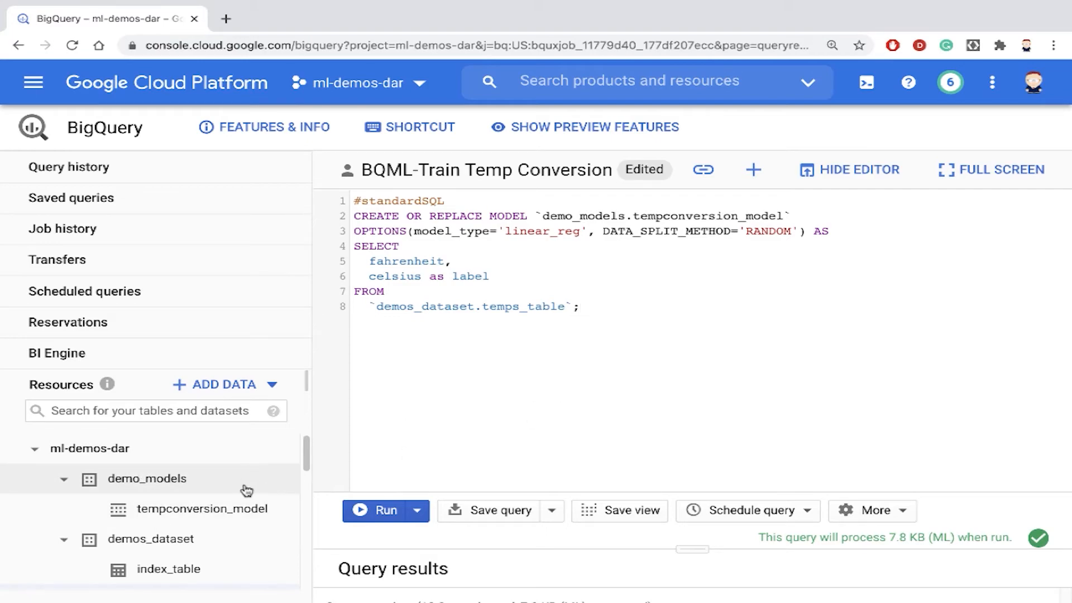
# - Copy the ML.EVALUATE query from bqml-temp-conv.sql and paste it over the training query in the BigQuery editor
pyautogui.hotkey('ctrl', 'Right')
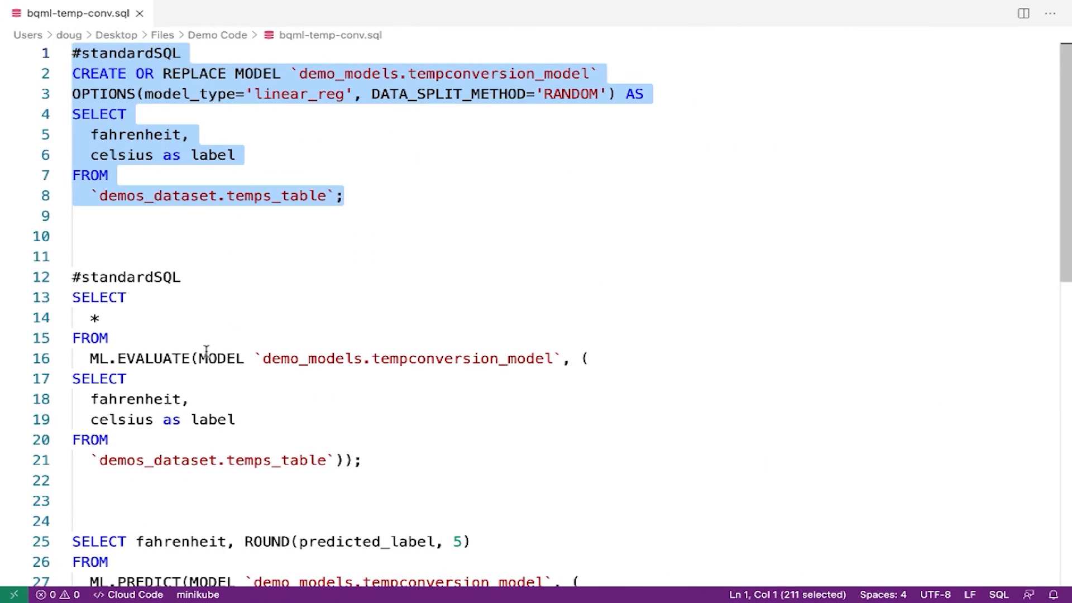
pyautogui.scroll(-2, 251, 374)
pyautogui.moveTo(370, 415); pyautogui.dragTo(50, 236)
pyautogui.hotkey('ctrl', 'c')
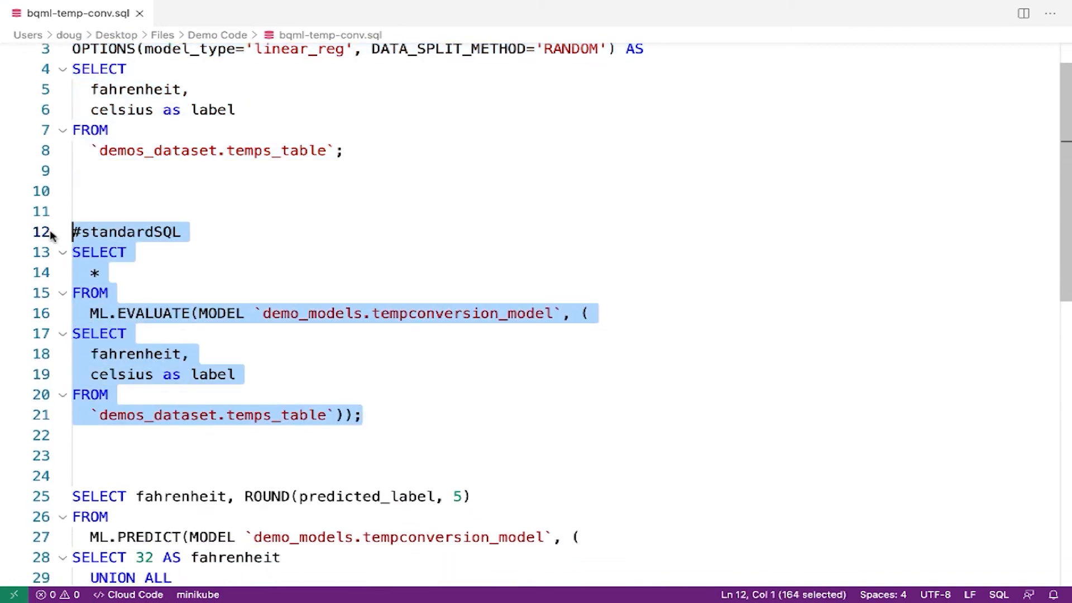
pyautogui.hotkey('ctrl', 'Left')
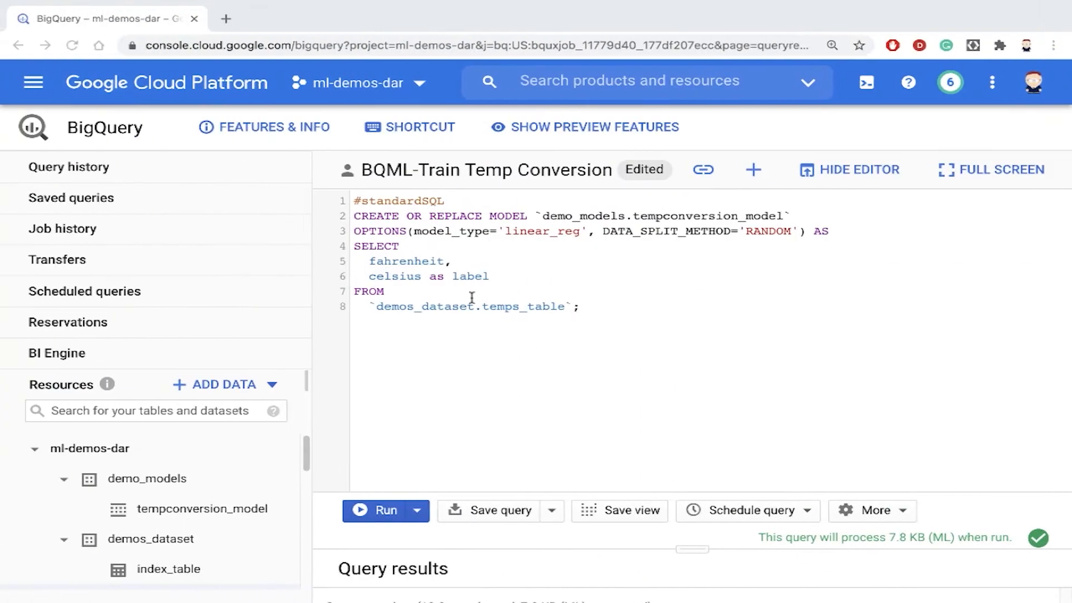
pyautogui.moveTo(574, 310); pyautogui.dragTo(338, 178)
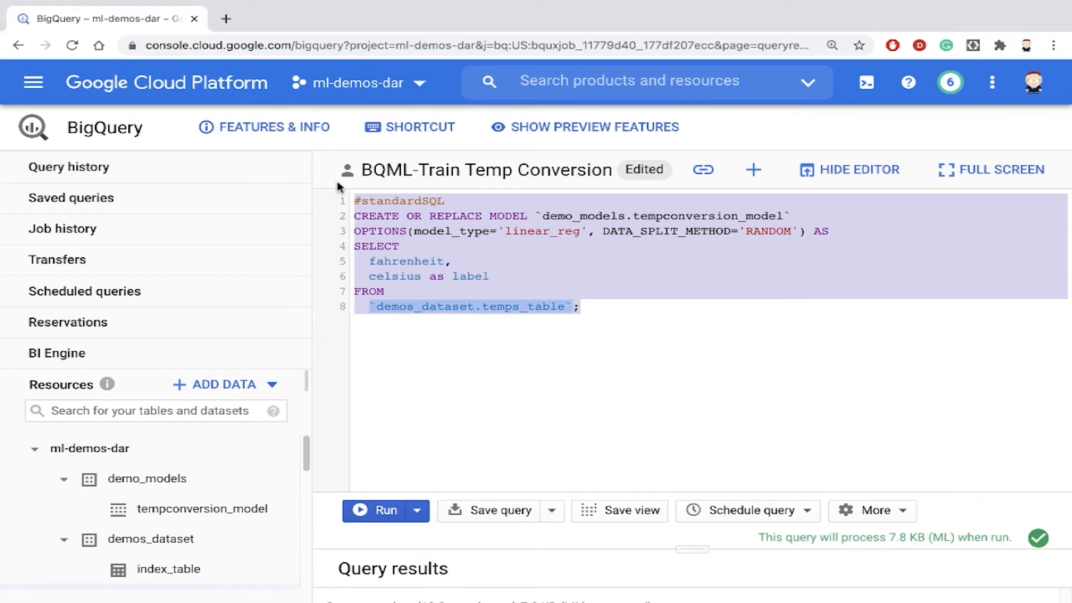
pyautogui.hotkey('ctrl', 'v')
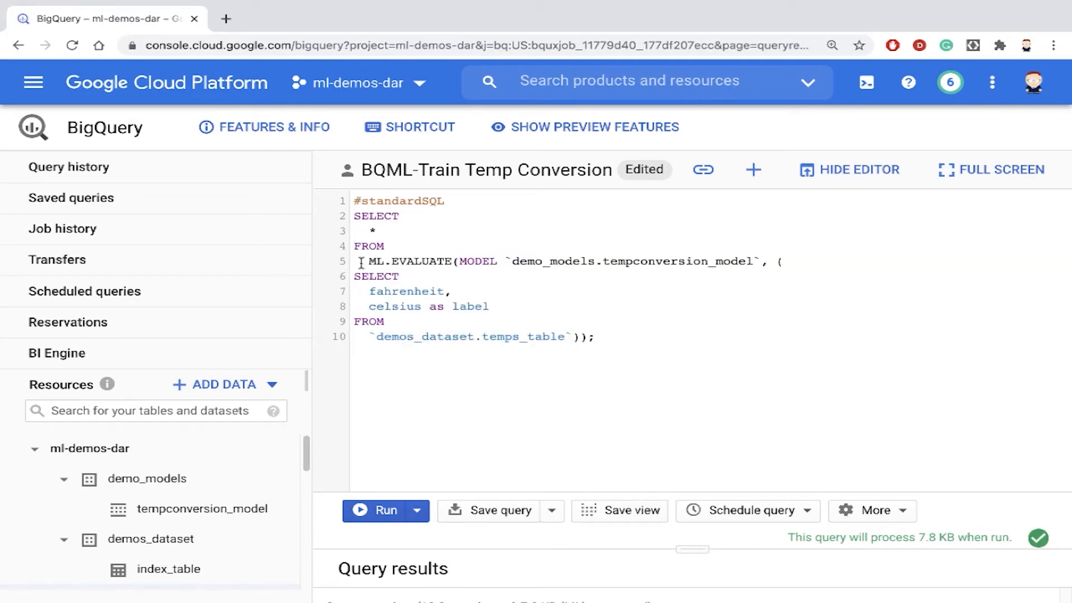
# - Review the query's ML.EVALUATE function and the demo_models.tempconversion_model it evaluates
pyautogui.moveTo(368, 336); pyautogui.dragTo(574, 336)
pyautogui.hotkey('ctrl', '+')
pyautogui.click(659, 392)
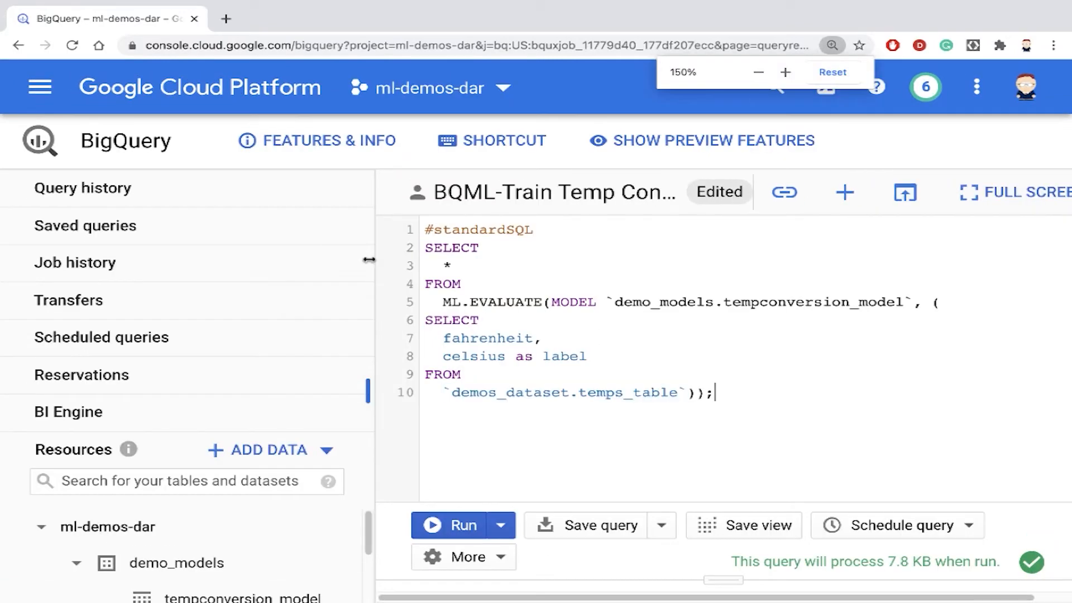
pyautogui.moveTo(442, 302); pyautogui.dragTo(542, 299)
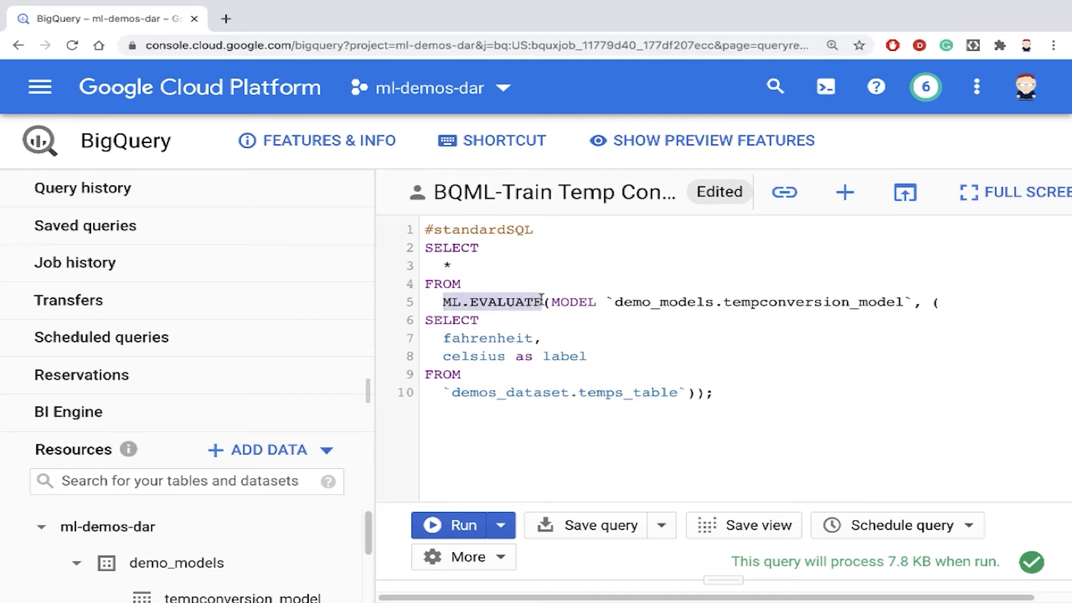
pyautogui.click(608, 302)
pyautogui.moveTo(607, 303); pyautogui.dragTo(911, 297)
pyautogui.click(614, 357)
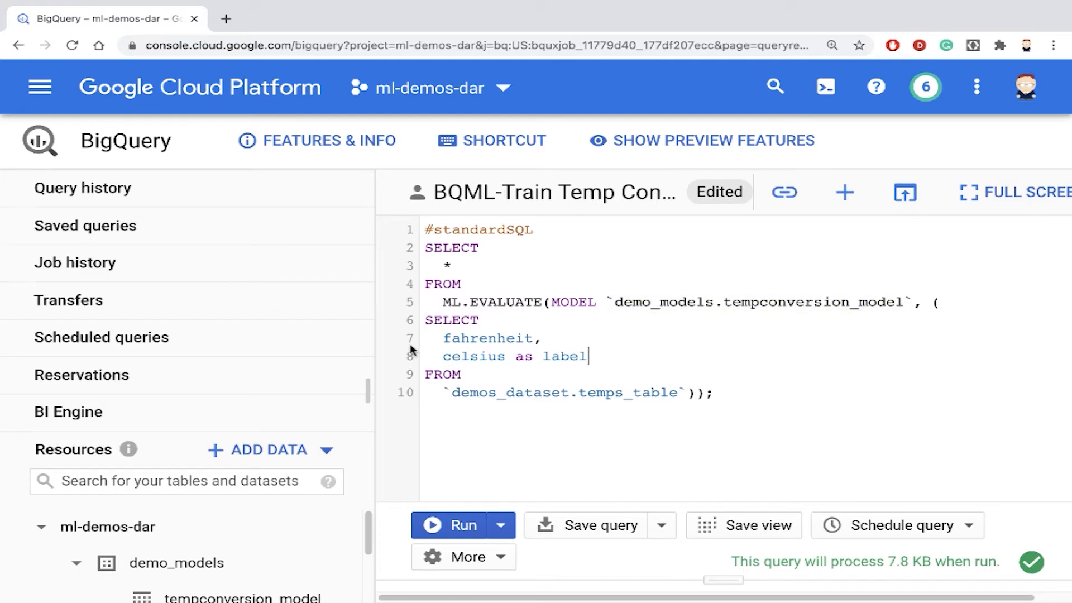
# - Review the inner SELECT of fahrenheit and celsius as label from temps_table and the outer SELECT *
pyautogui.moveTo(424, 320); pyautogui.dragTo(700, 389)
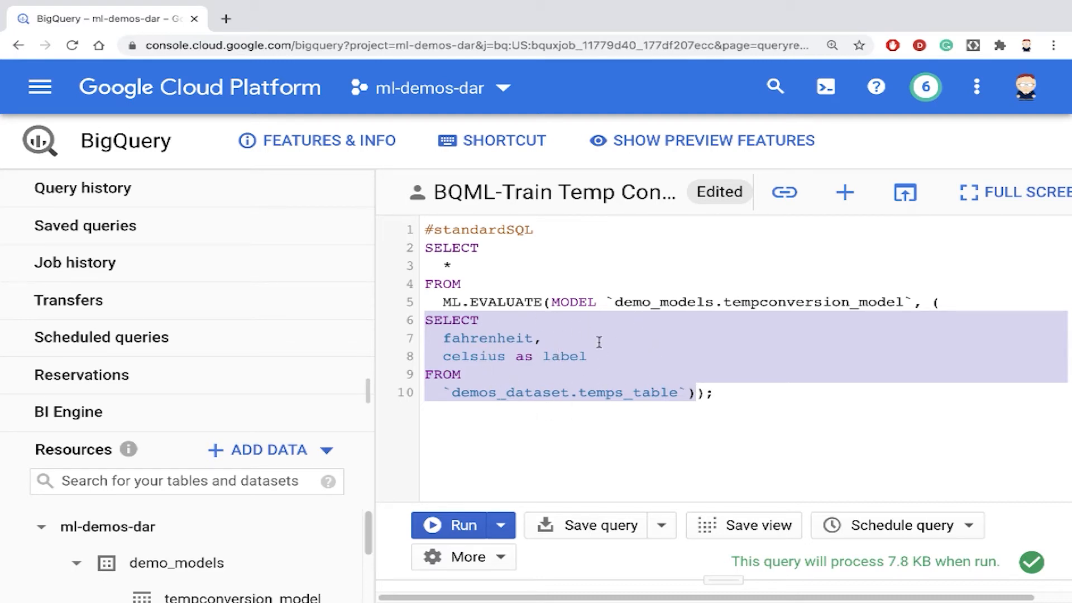
pyautogui.click(514, 374)
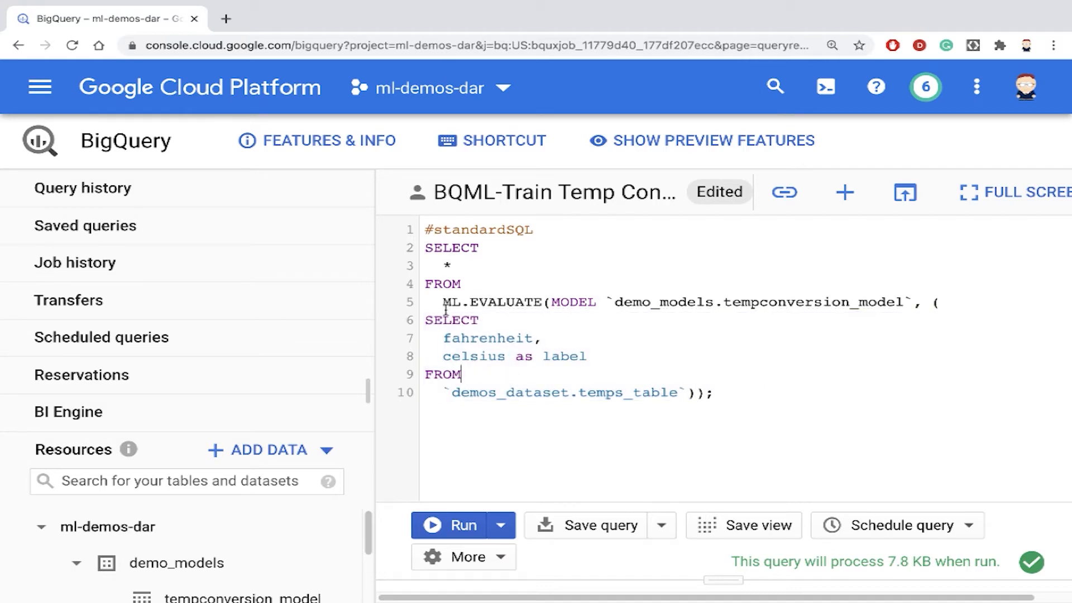
pyautogui.moveTo(443, 301); pyautogui.dragTo(543, 307)
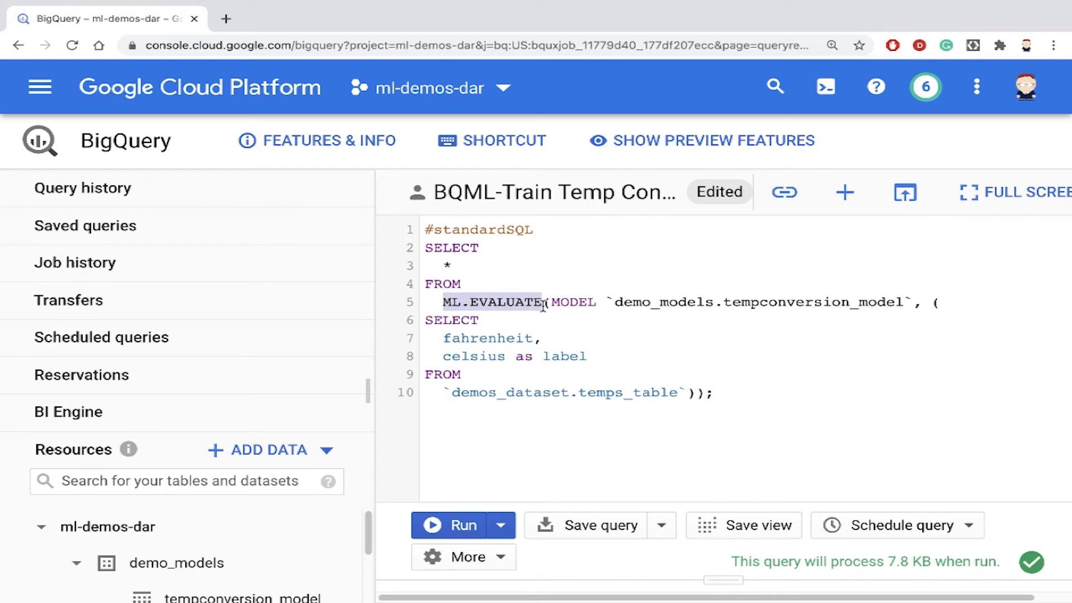
pyautogui.moveTo(426, 247); pyautogui.dragTo(453, 266)
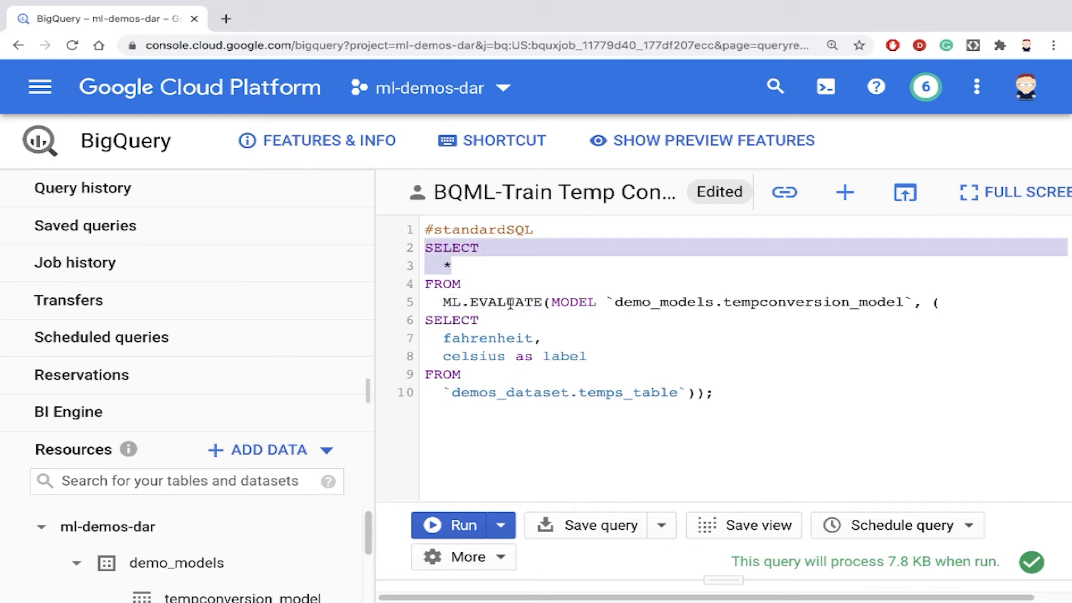
pyautogui.press('super')
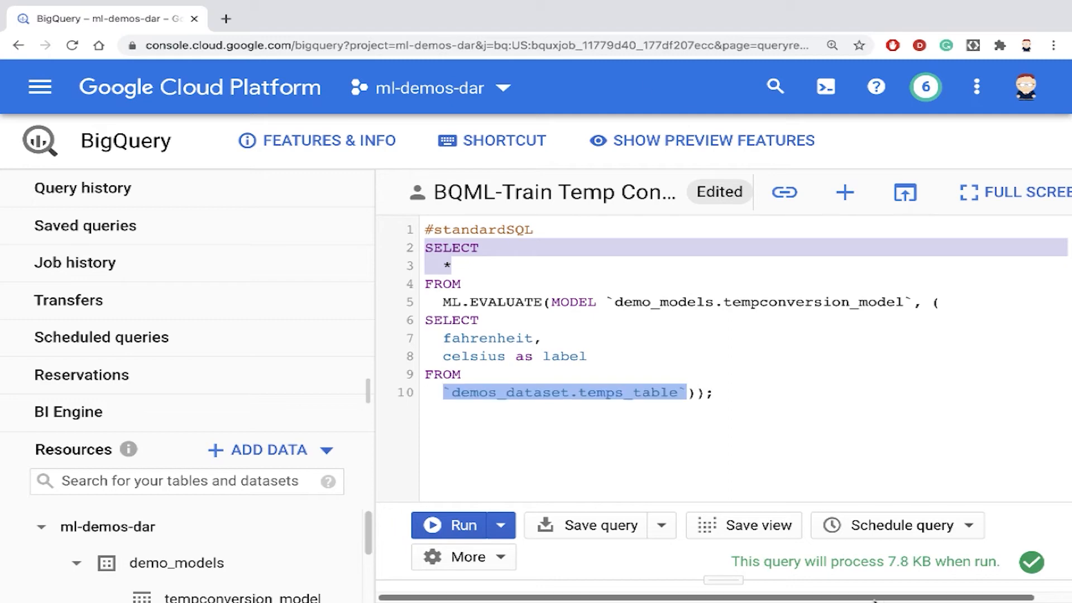
pyautogui.press('super+minus')
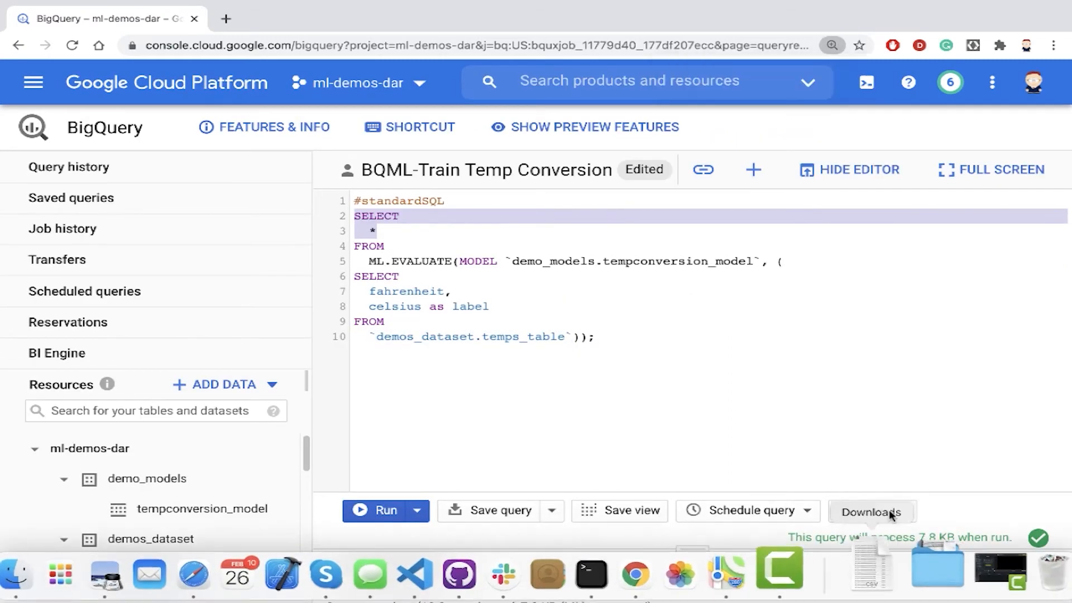
# - Run the evaluation query and review the model's error metrics and r2_score in the results
pyautogui.click(485, 362)
pyautogui.click(384, 511)
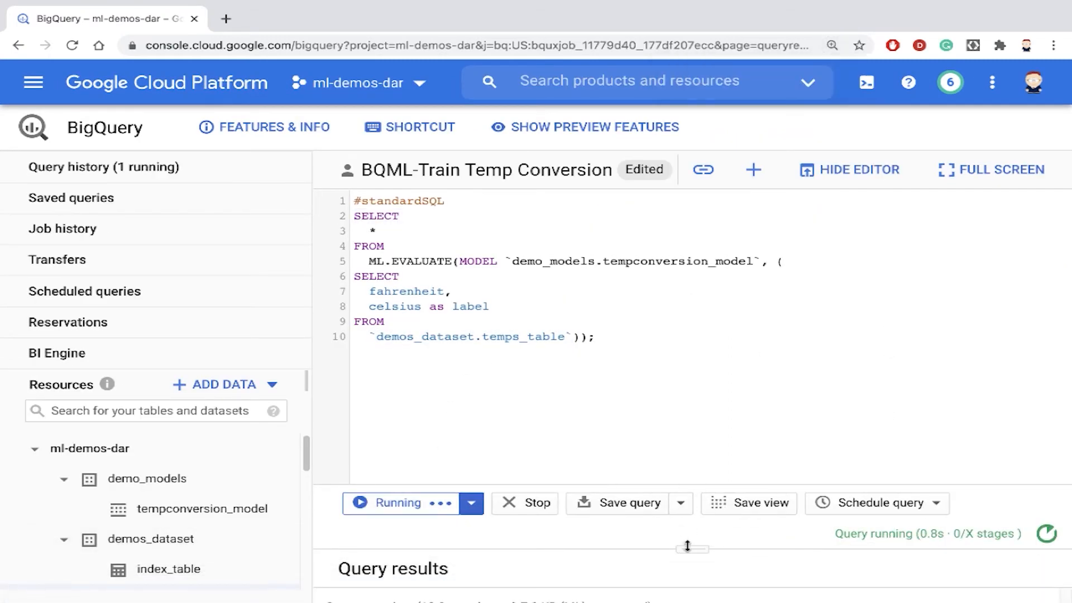
pyautogui.moveTo(692, 550); pyautogui.dragTo(684, 339)
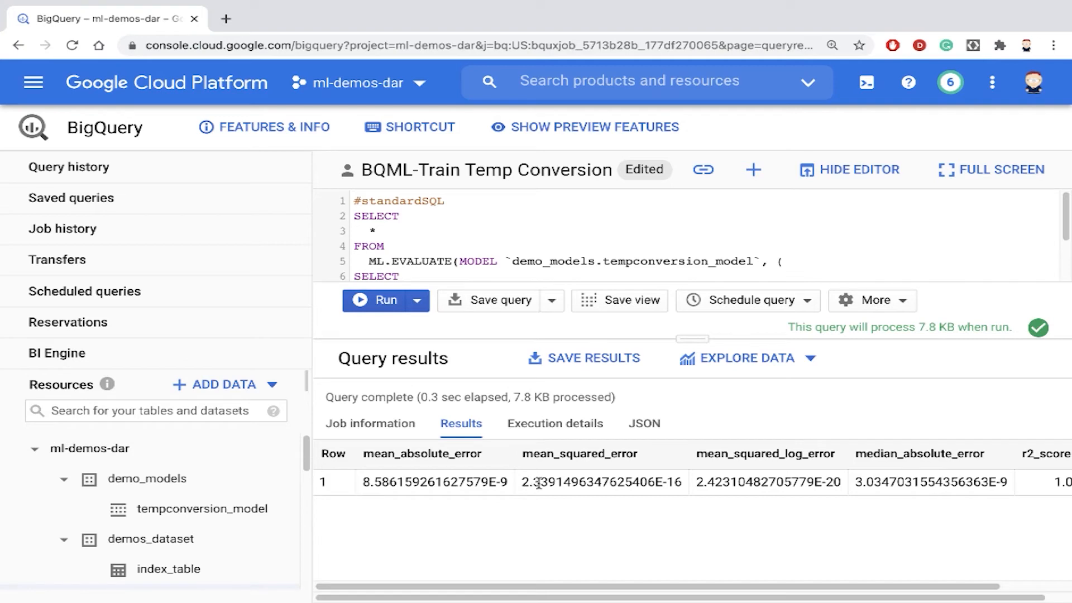
pyautogui.hscroll(3, 758, 480)
pyautogui.hscroll(-2, 757, 476)
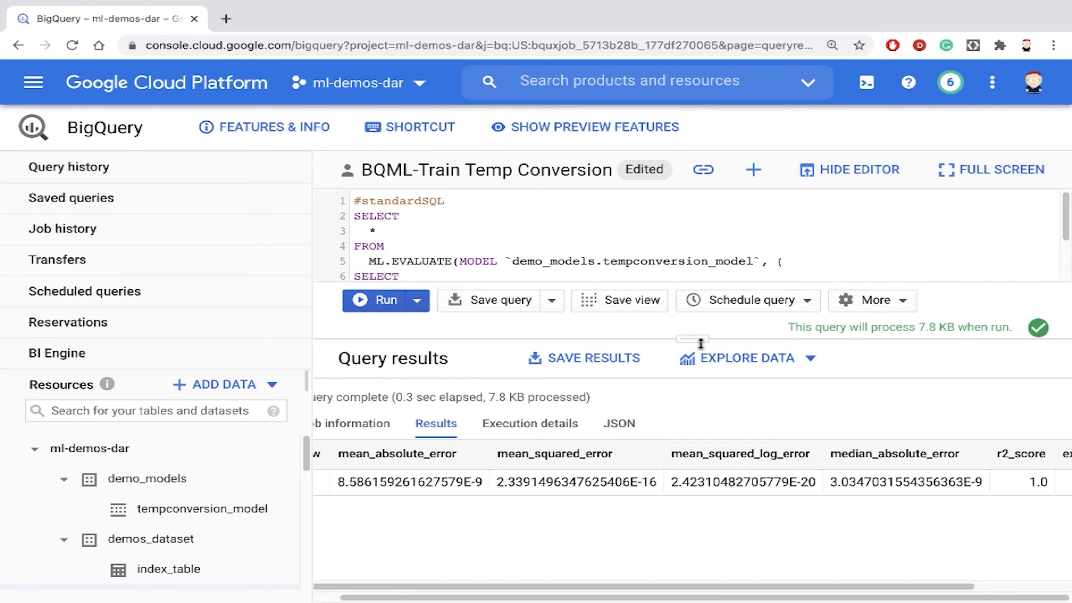
pyautogui.moveTo(698, 340); pyautogui.dragTo(693, 454)
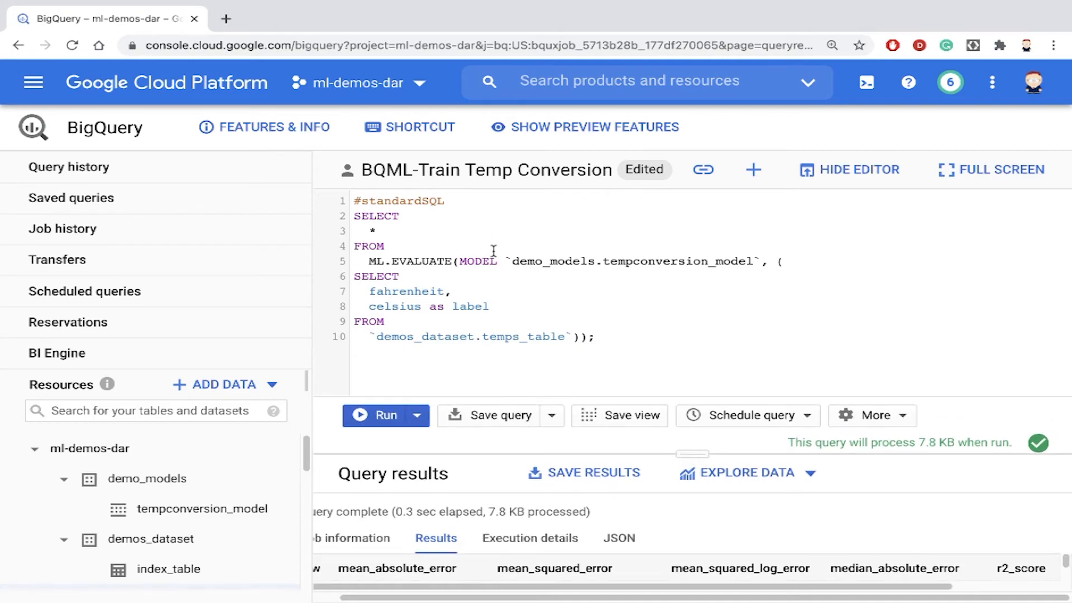
# - Copy the ML.PREDICT query from bqml-temp-conv.sql and paste it over the evaluation query in the BigQuery editor
pyautogui.hotkey('ctrl', 'Right')
pyautogui.scroll(-7, 494, 252)
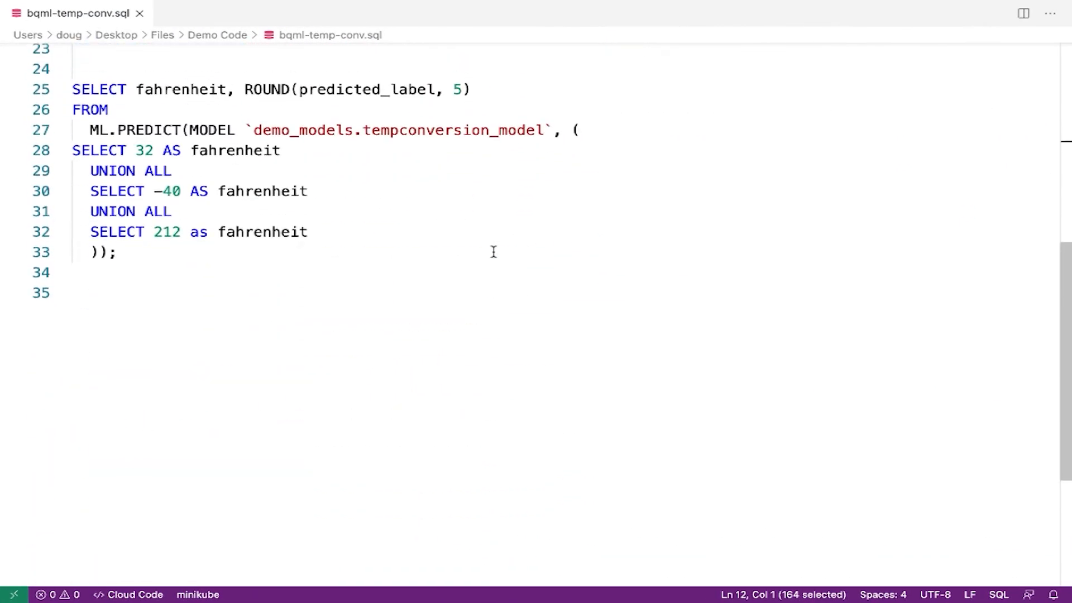
pyautogui.scroll(2, 494, 251)
pyautogui.moveTo(73, 143); pyautogui.dragTo(169, 305)
pyautogui.press('super+c')
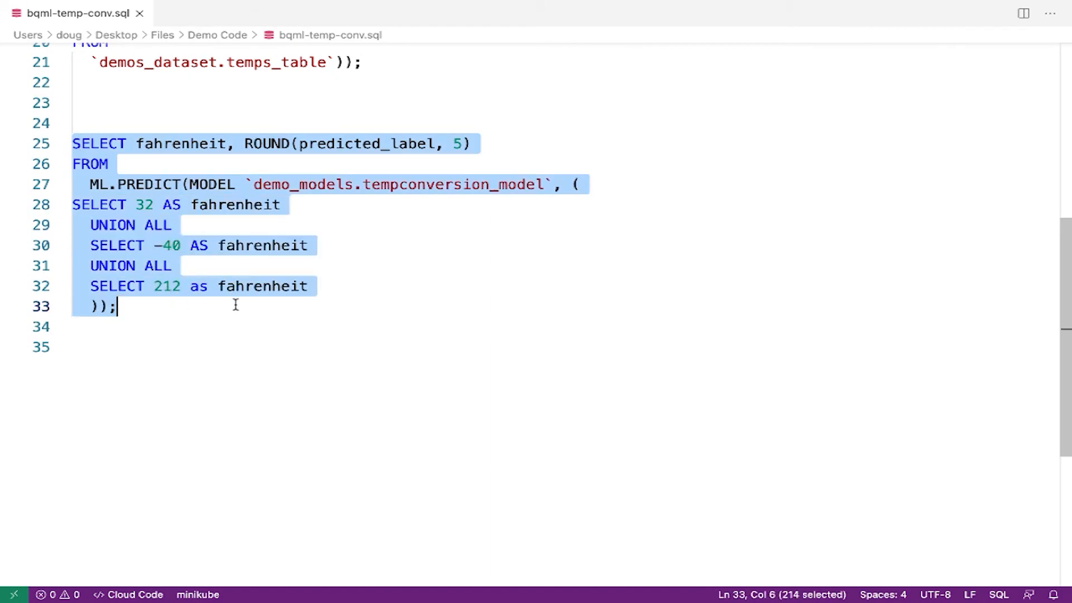
pyautogui.hotkey('ctrl', 'Left')
pyautogui.moveTo(606, 336); pyautogui.dragTo(330, 192)
pyautogui.press('super+v')
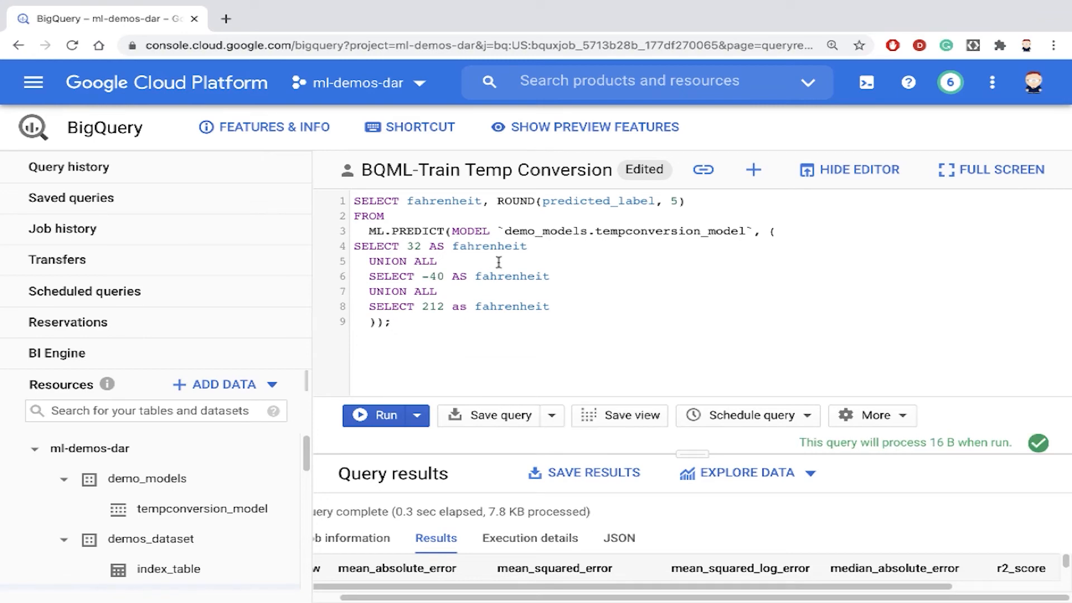
# - Review the query's ML.PREDICT call on demo_models.tempconversion_model and its UNION ALL input subquery
pyautogui.press('super+plus')
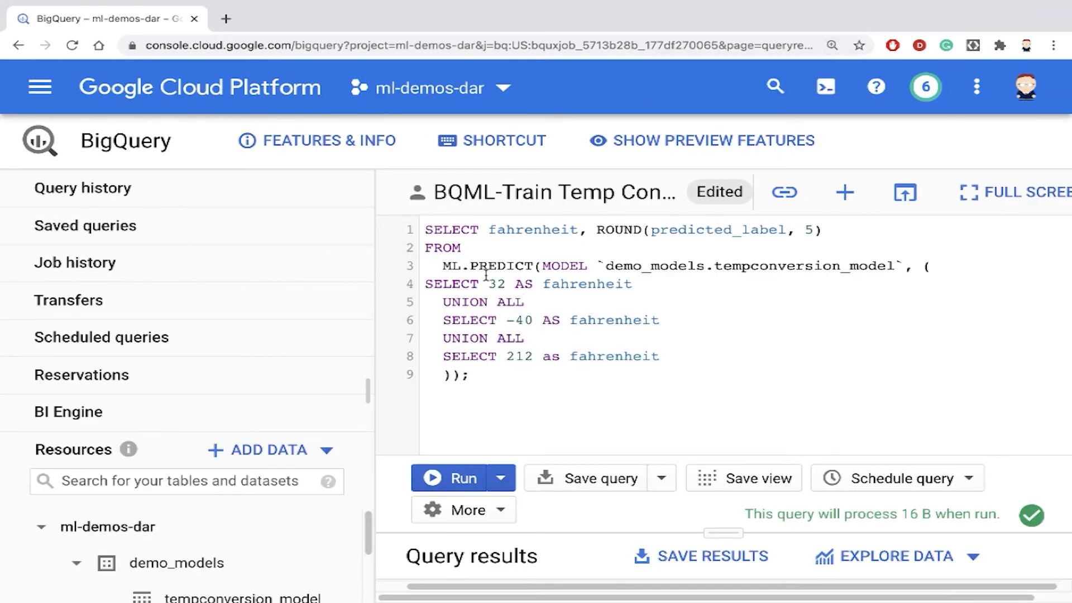
pyautogui.moveTo(443, 266); pyautogui.dragTo(534, 269)
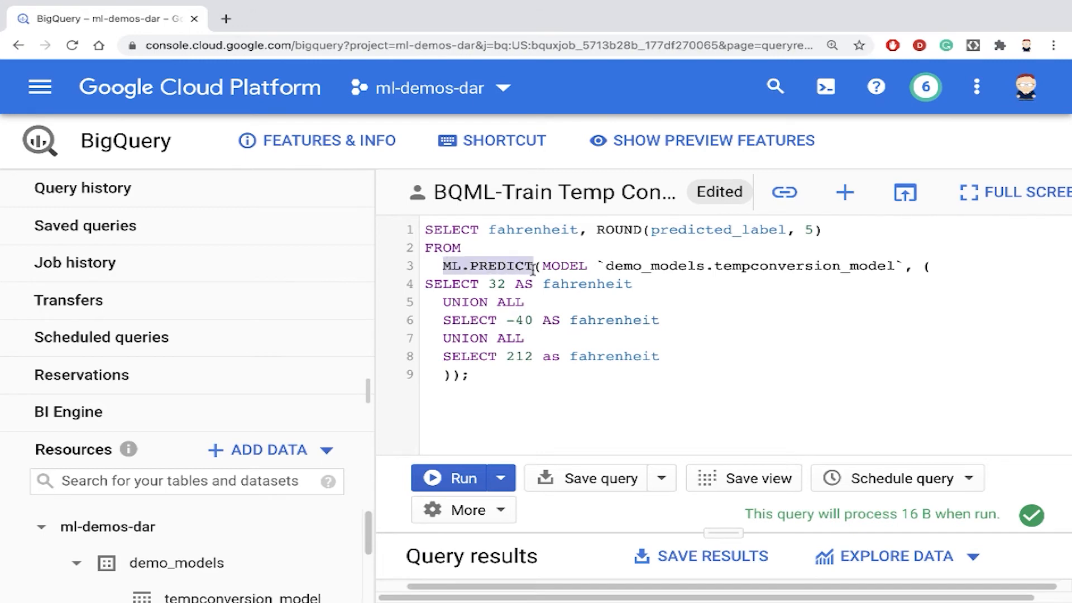
pyautogui.click(651, 283)
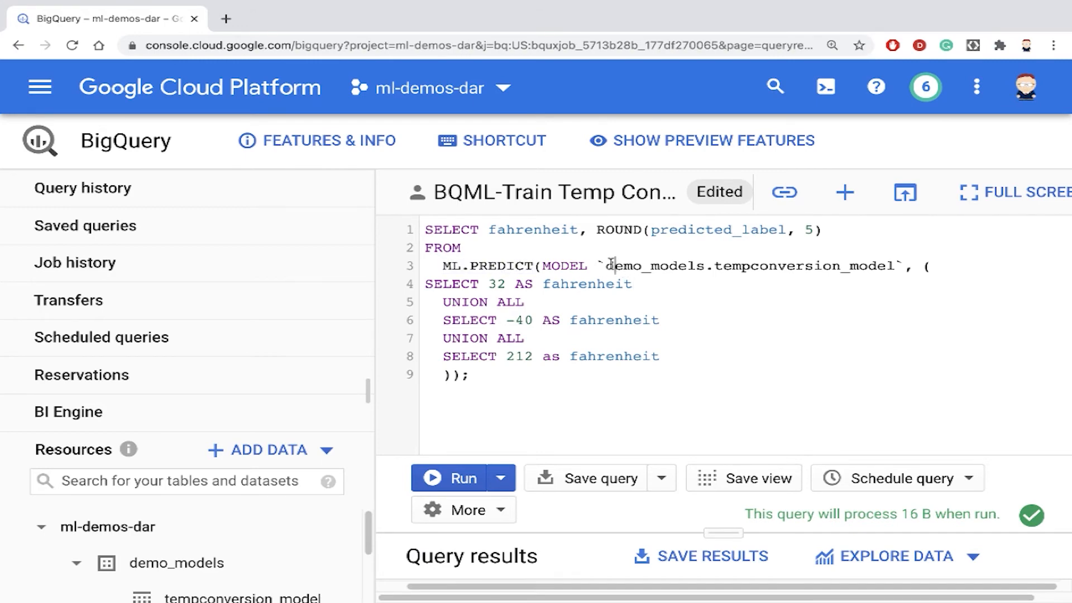
pyautogui.moveTo(607, 266); pyautogui.dragTo(892, 267)
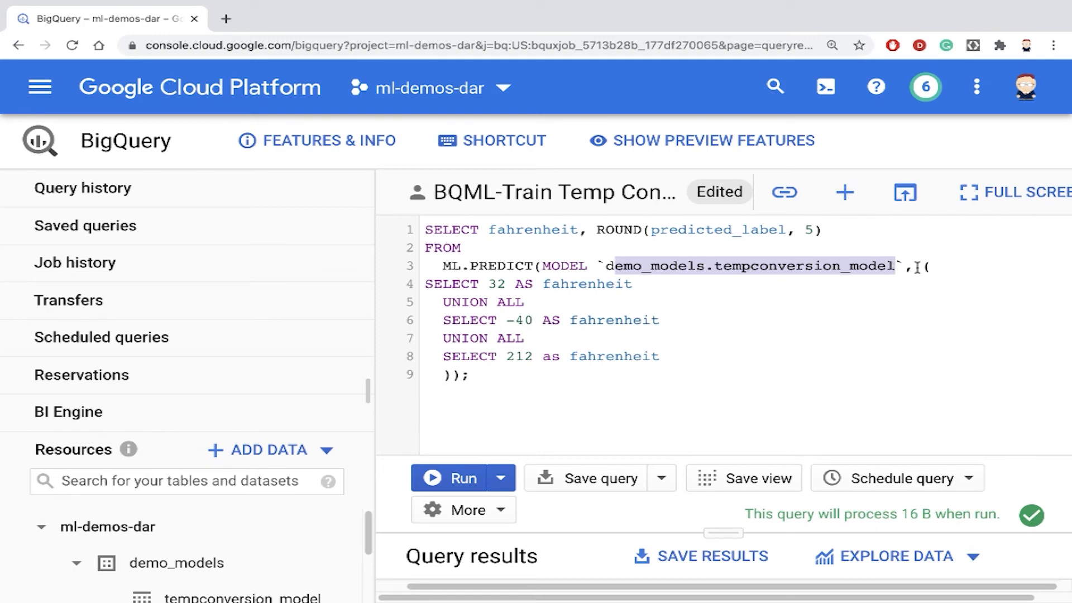
pyautogui.moveTo(425, 286); pyautogui.dragTo(460, 363)
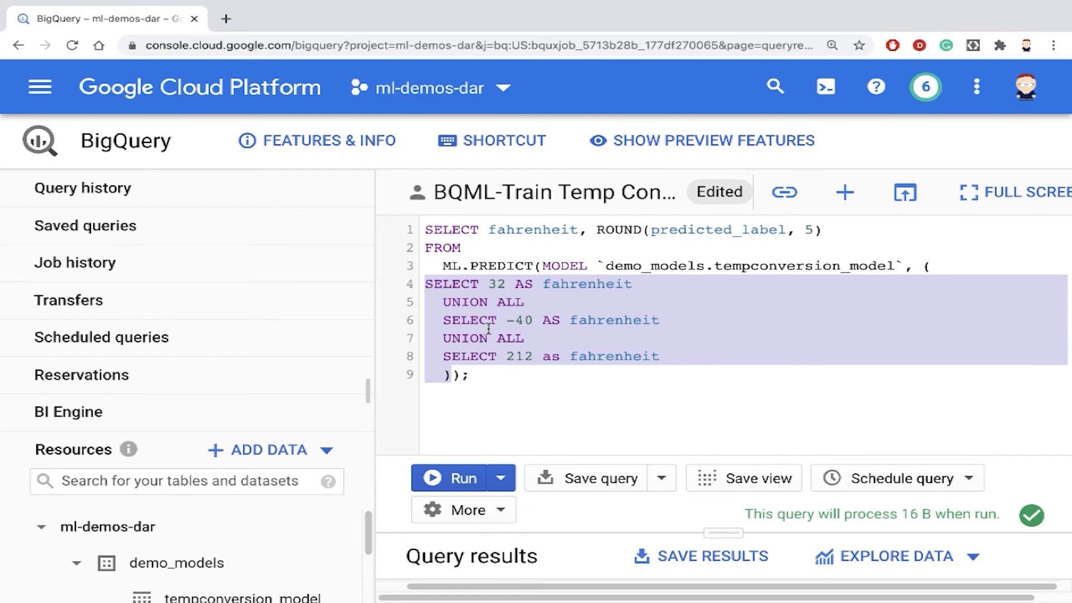
pyautogui.click(522, 301)
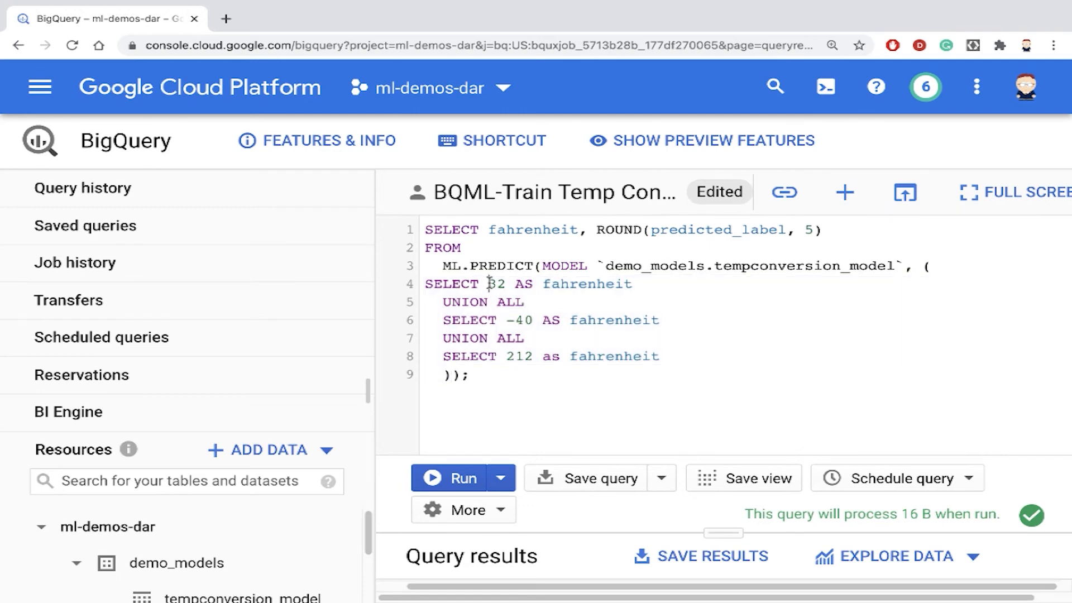
# - Review the Fahrenheit input values 32, -40 and 212 in the prediction query
pyautogui.moveTo(488, 284); pyautogui.dragTo(508, 282)
pyautogui.moveTo(506, 320); pyautogui.dragTo(531, 320)
pyautogui.moveTo(508, 357); pyautogui.dragTo(528, 356)
pyautogui.moveTo(489, 284); pyautogui.dragTo(506, 283)
pyautogui.moveTo(507, 320); pyautogui.dragTo(533, 321)
pyautogui.doubleClick(525, 353)
pyautogui.click(488, 285)
pyautogui.doubleClick(488, 285)
pyautogui.moveTo(507, 320); pyautogui.dragTo(532, 357)
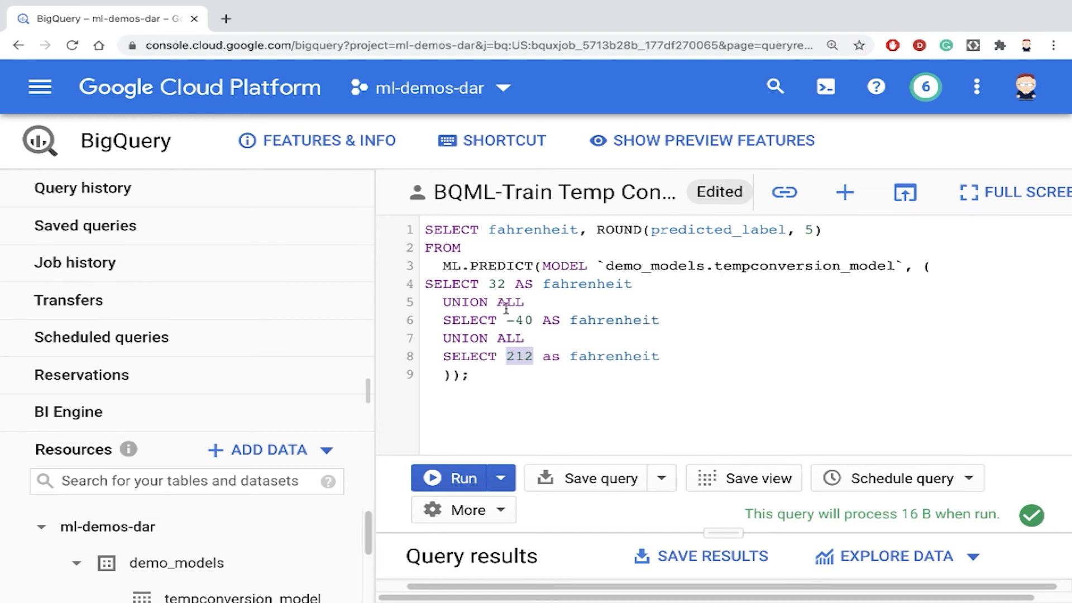
pyautogui.click(481, 374)
pyautogui.hotkey('ctrl', '-')
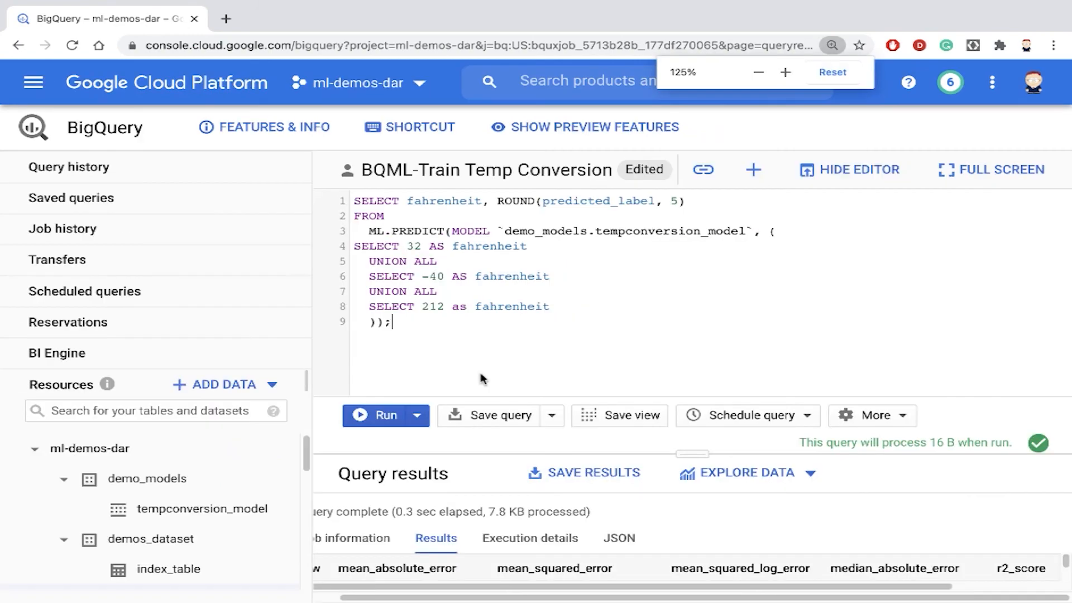
# - Run the prediction query and review the predicted Celsius values for each Fahrenheit input
pyautogui.click(384, 413)
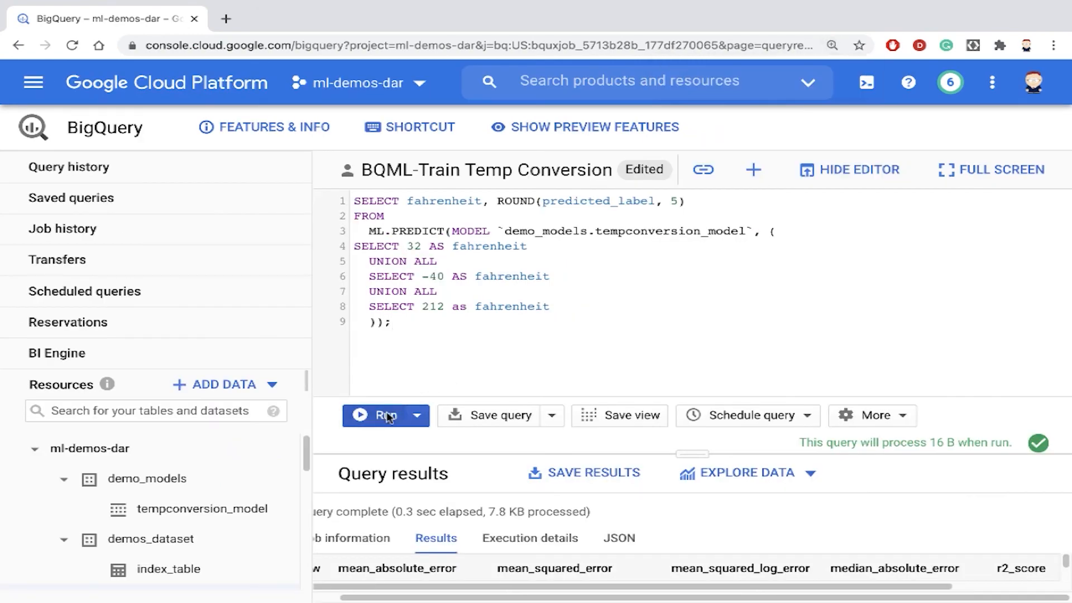
pyautogui.moveTo(693, 453); pyautogui.dragTo(682, 276)
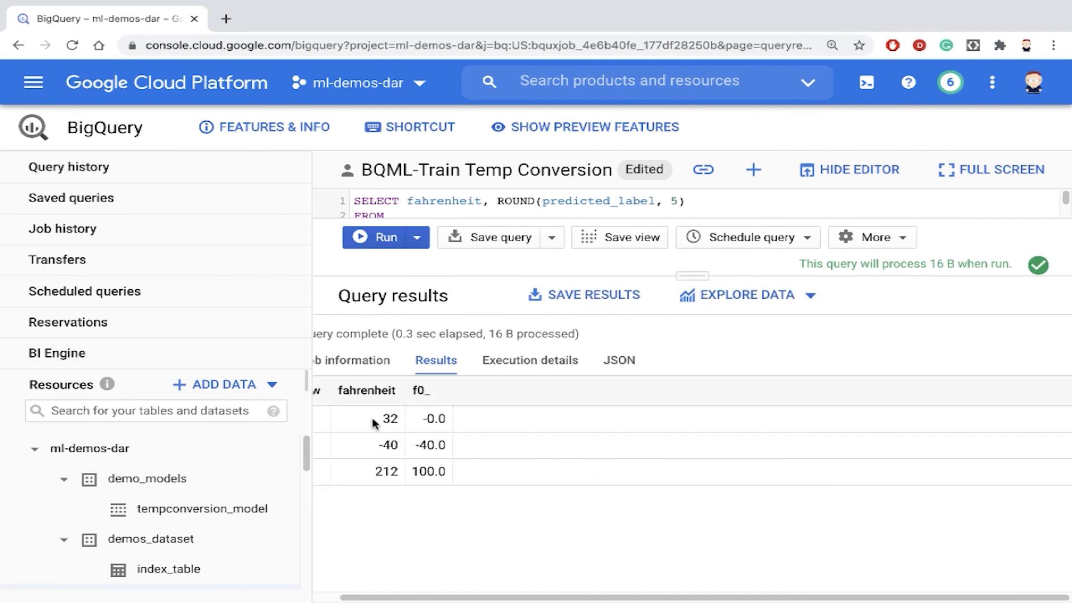
pyautogui.moveTo(377, 417); pyautogui.dragTo(457, 447)
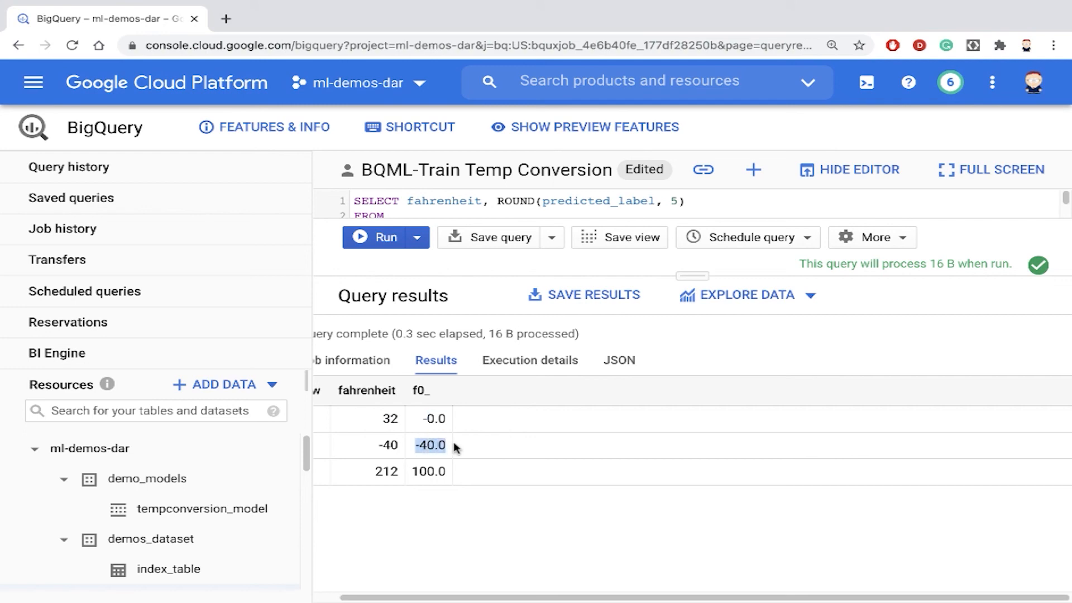
pyautogui.moveTo(362, 472); pyautogui.dragTo(459, 474)
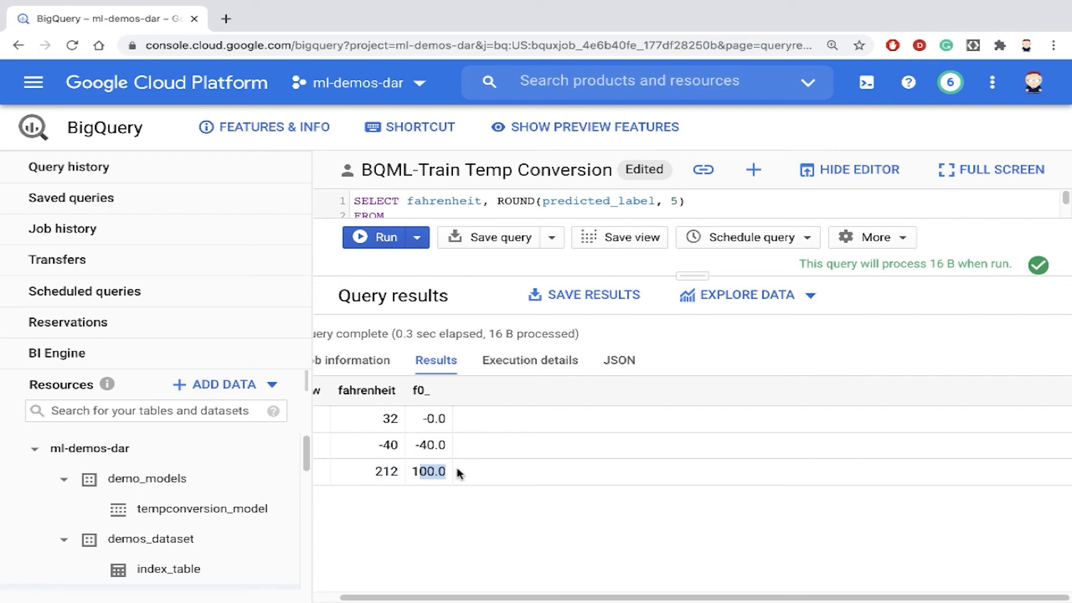